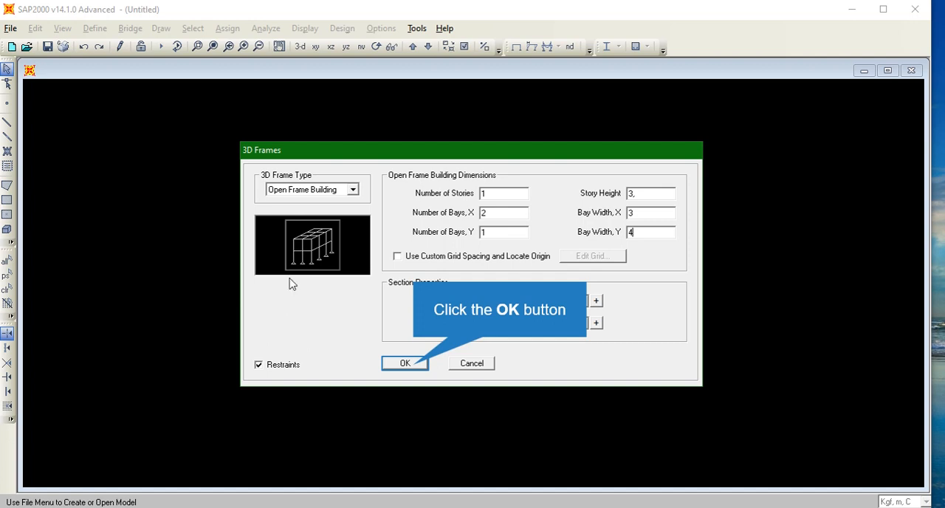
- Create the 3D open frame building with 1 story, 2 bays of 3 m in X, 1 bay of 4 m in Y and 3 m story height
click(414, 365)
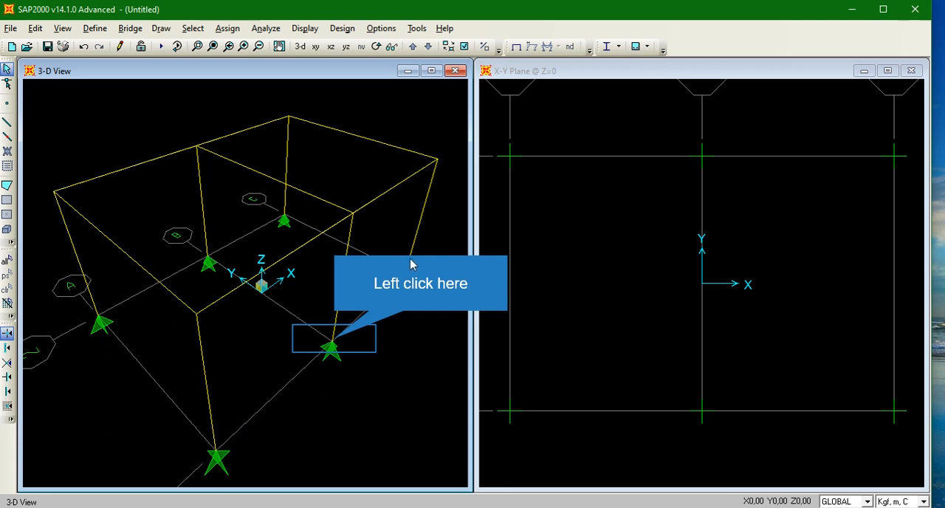
- Assign a pinned restraint to the front-right base joint of the frame
click(334, 340)
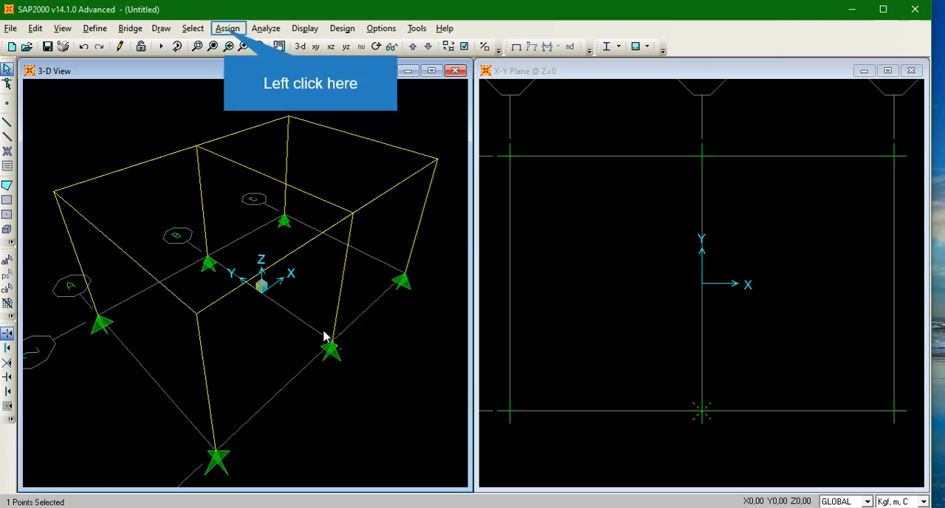
click(225, 29)
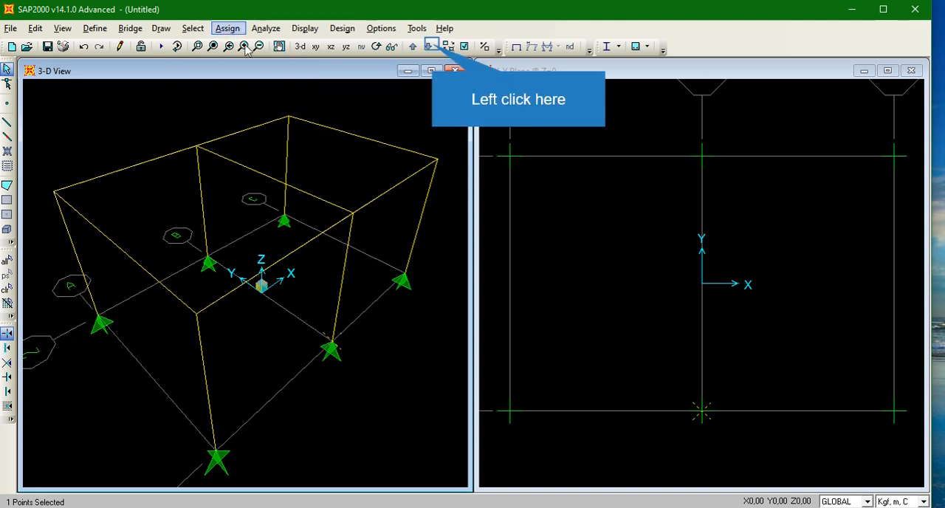
click(430, 47)
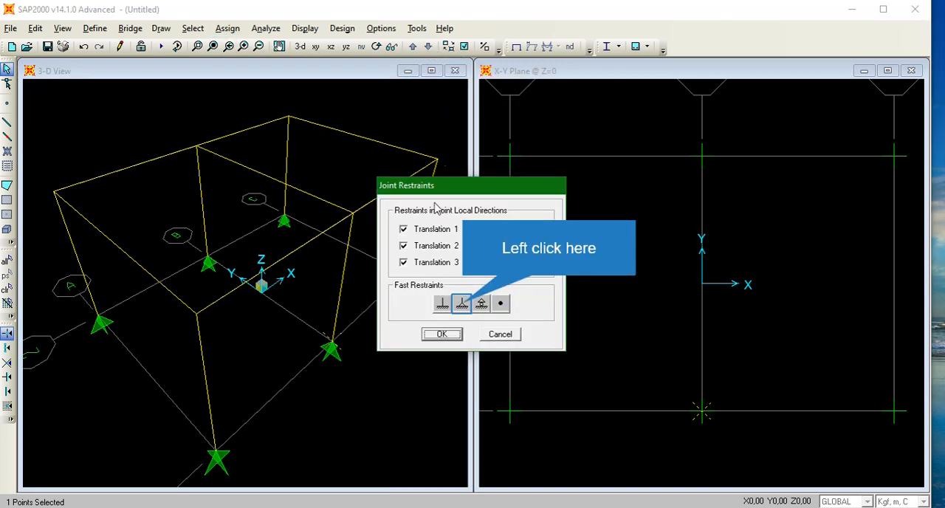
click(461, 304)
click(442, 334)
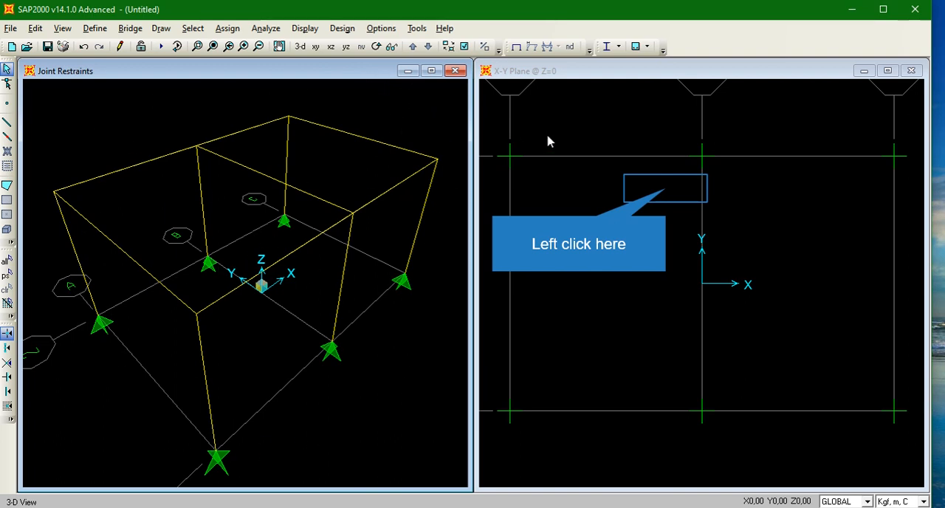
- Display the plan view one level up at Z=3
click(668, 189)
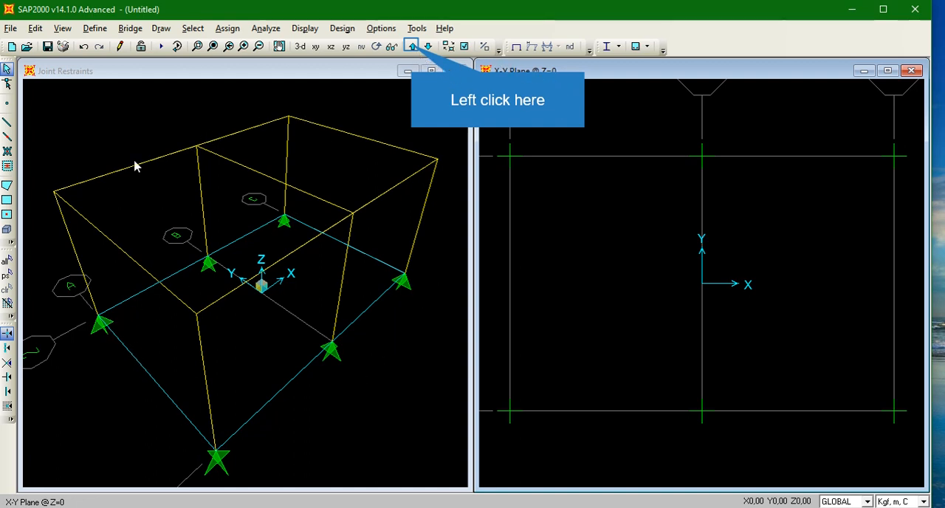
click(412, 46)
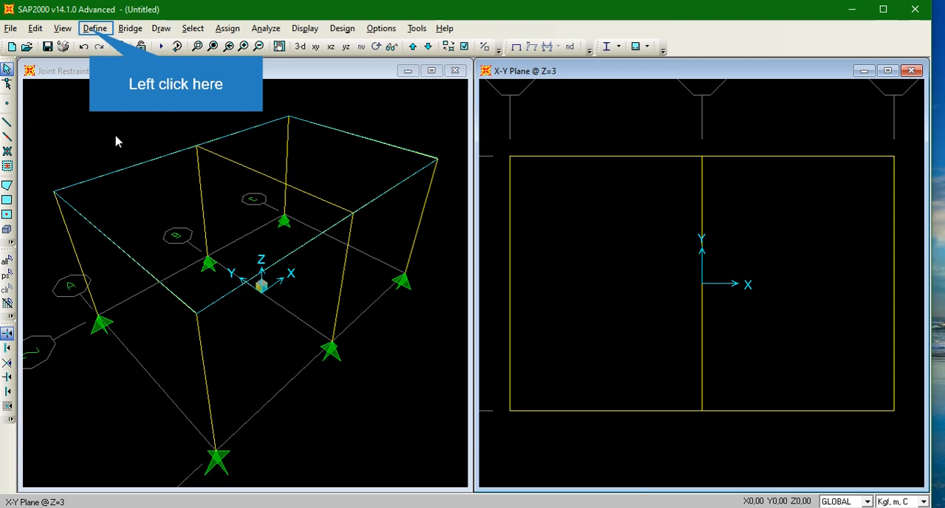
- Open the material definitions
click(95, 29)
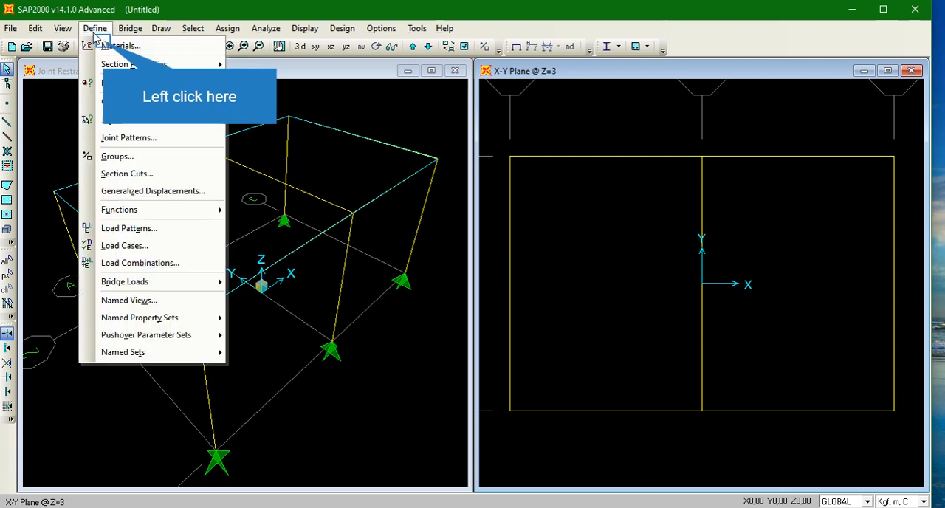
click(104, 46)
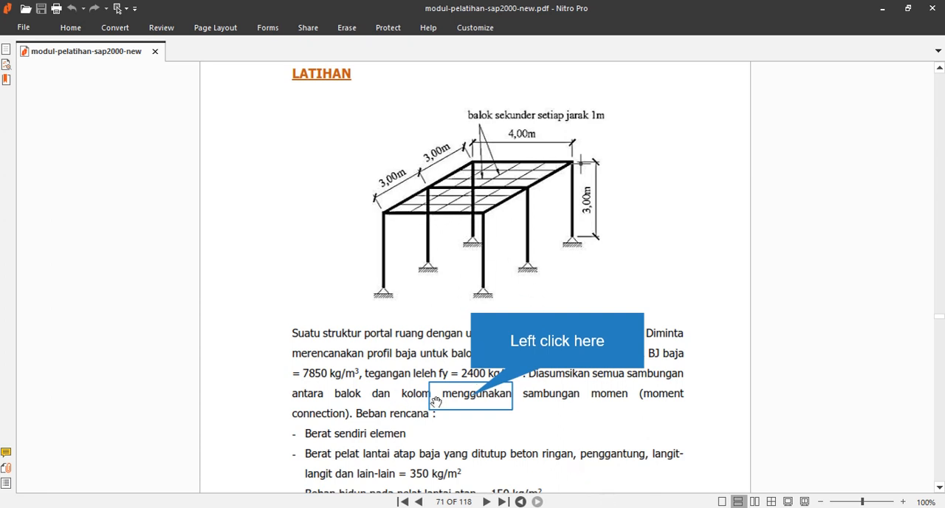
- Switch to the Nitro Pro PDF module and read the exercise's material and load specifications
drag(473, 397, 469, 382)
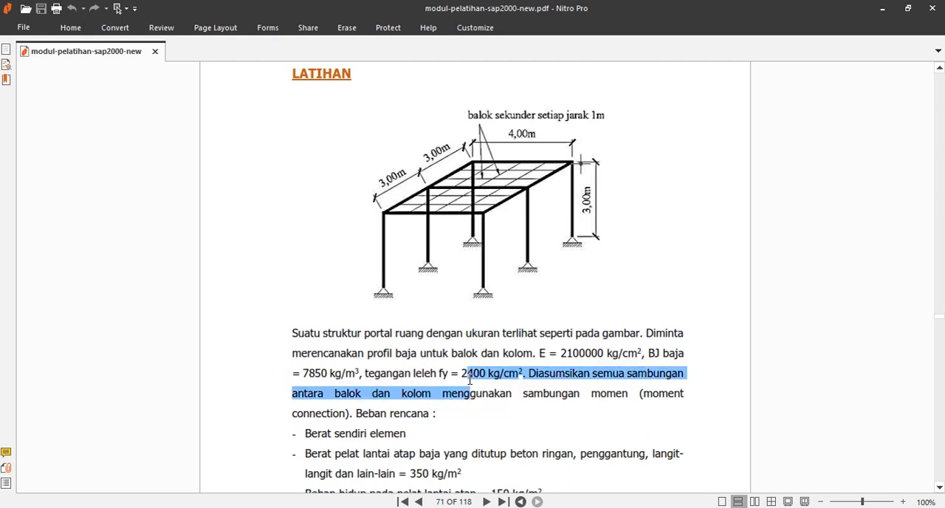
click(476, 392)
scroll(477, 398, down, 1)
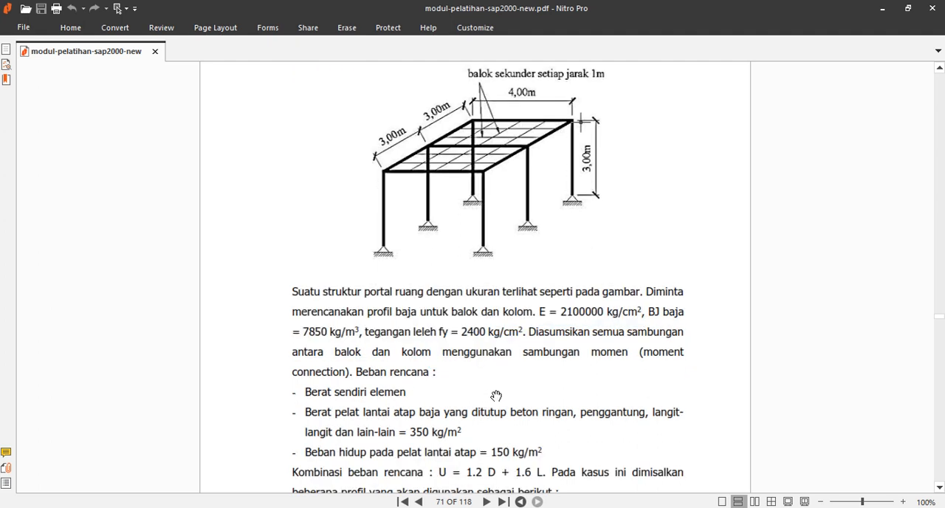
scroll(495, 396, down, 1)
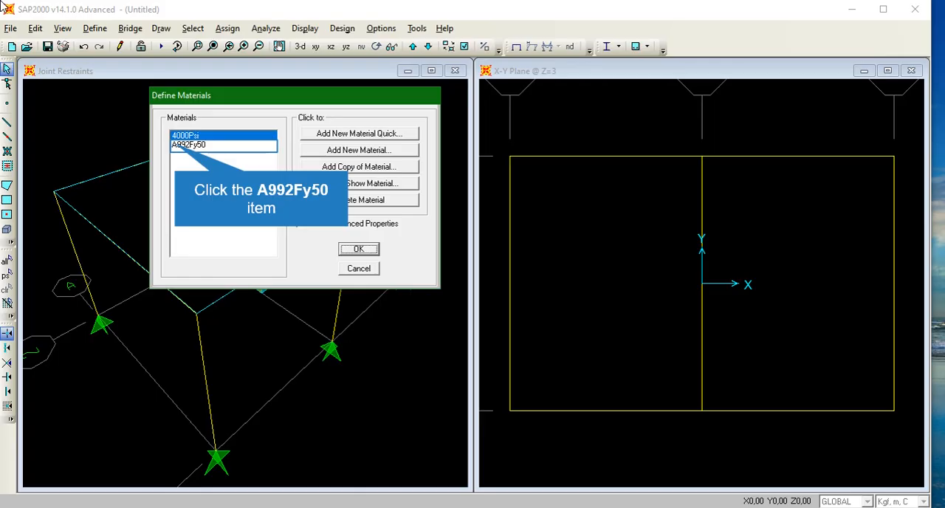
- Open the A992Fy50 material for modification and rename it Baja
click(175, 147)
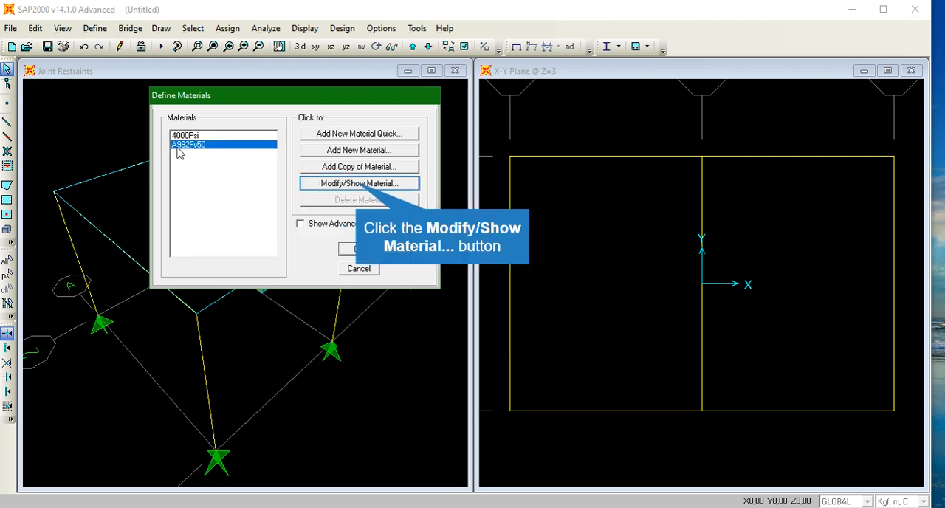
click(354, 185)
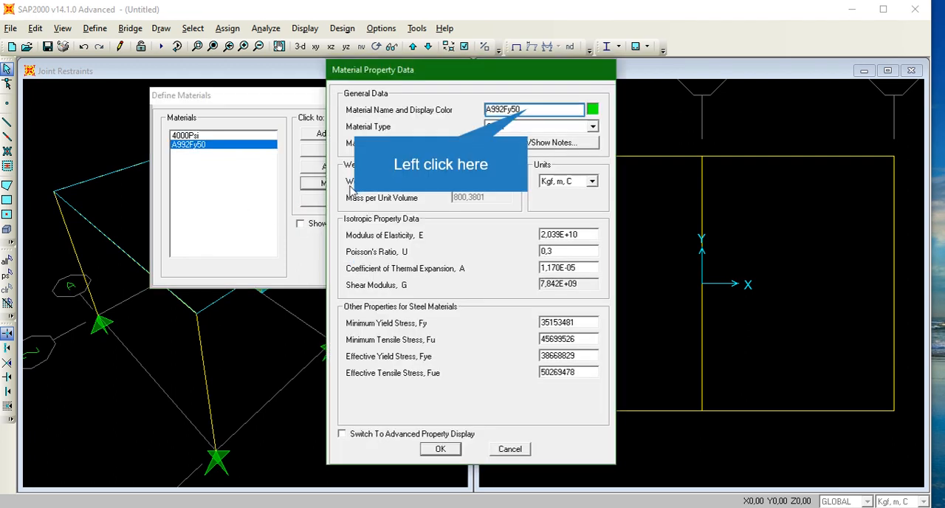
click(530, 110)
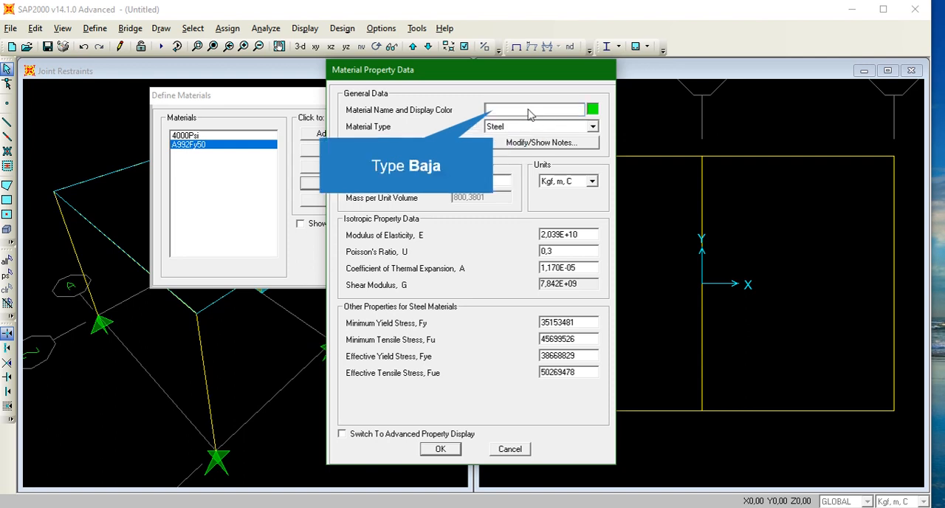
text(Baja)
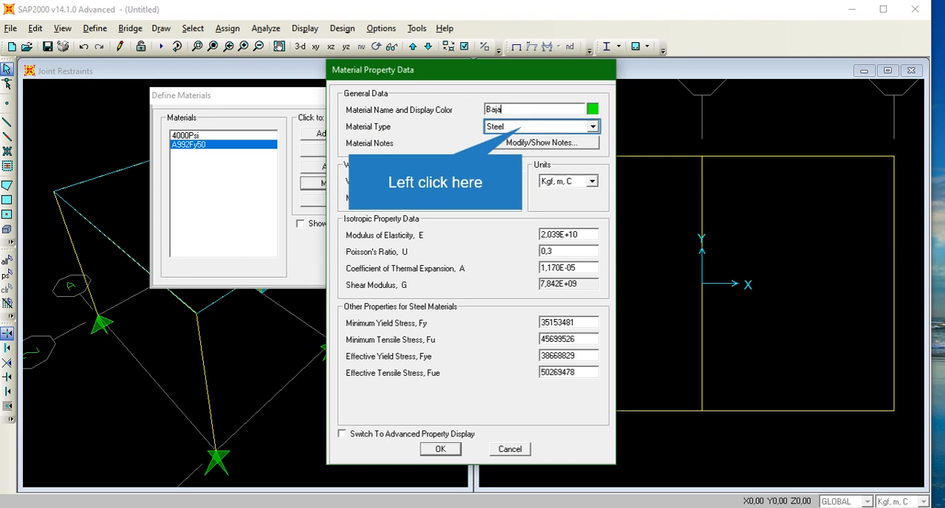
click(526, 128)
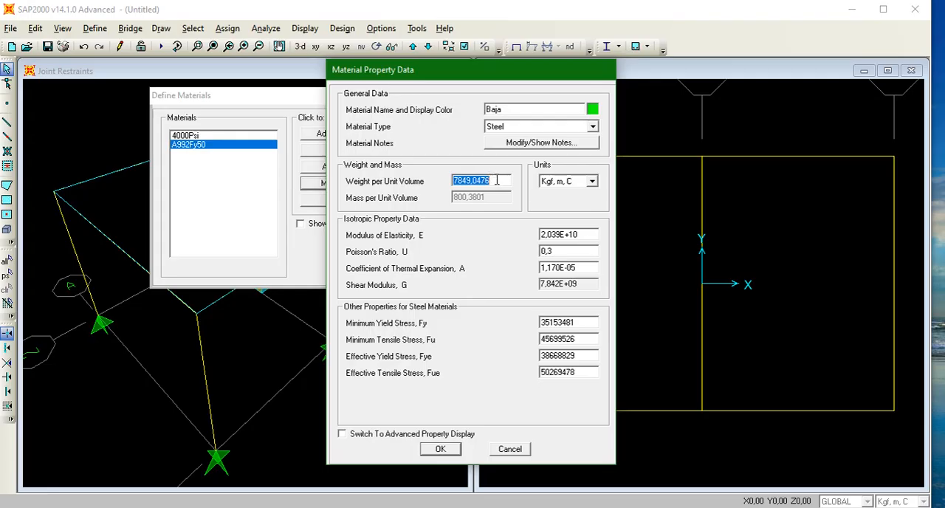
- Set the steel's weight per unit volume to 7850
key(BackSpace)
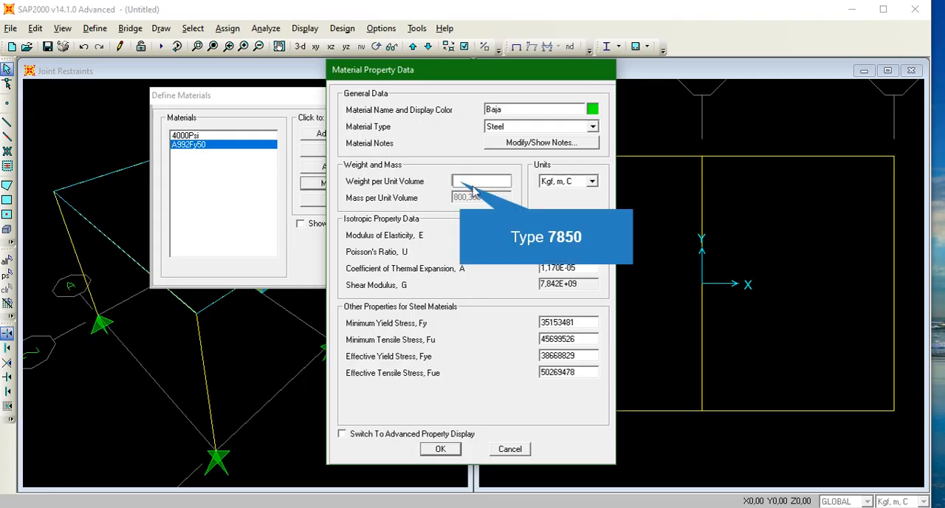
text(7850)
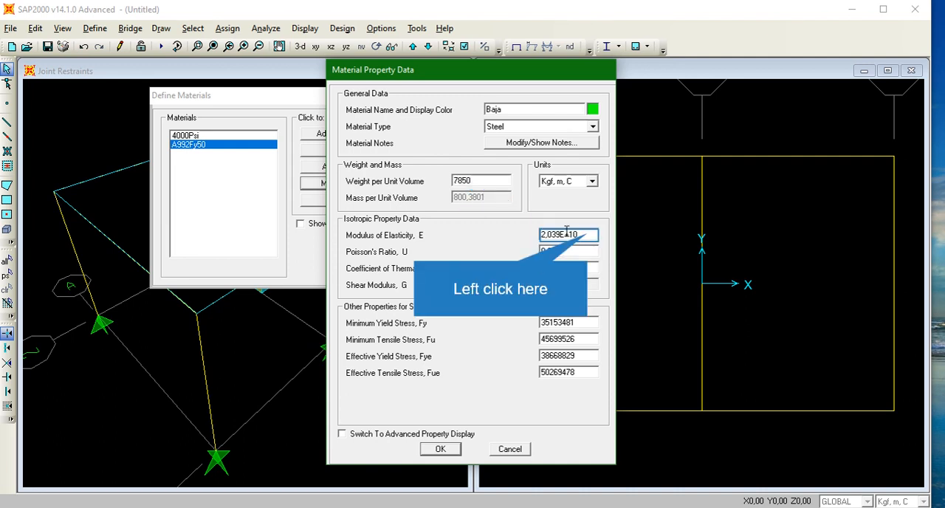
click(589, 234)
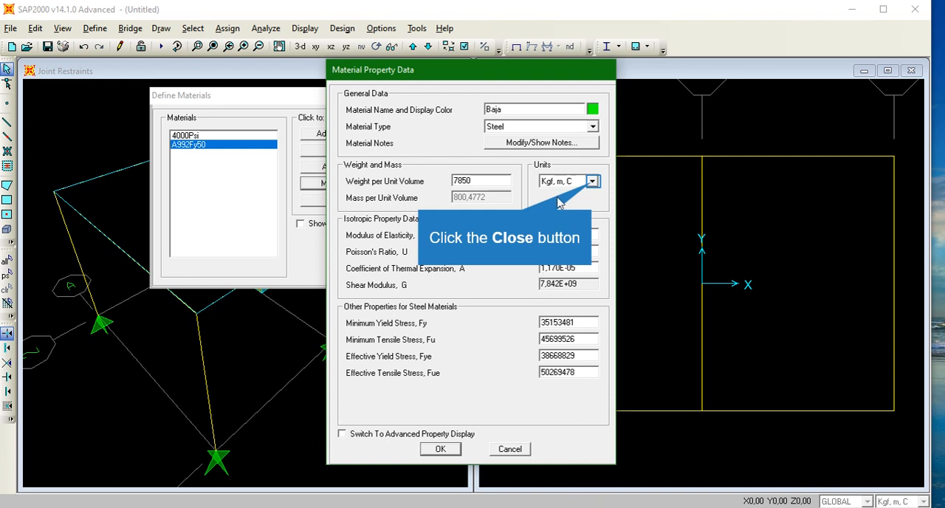
- Switch the material units to Kgf, cm, C and set the modulus of elasticity to 2100000
click(591, 183)
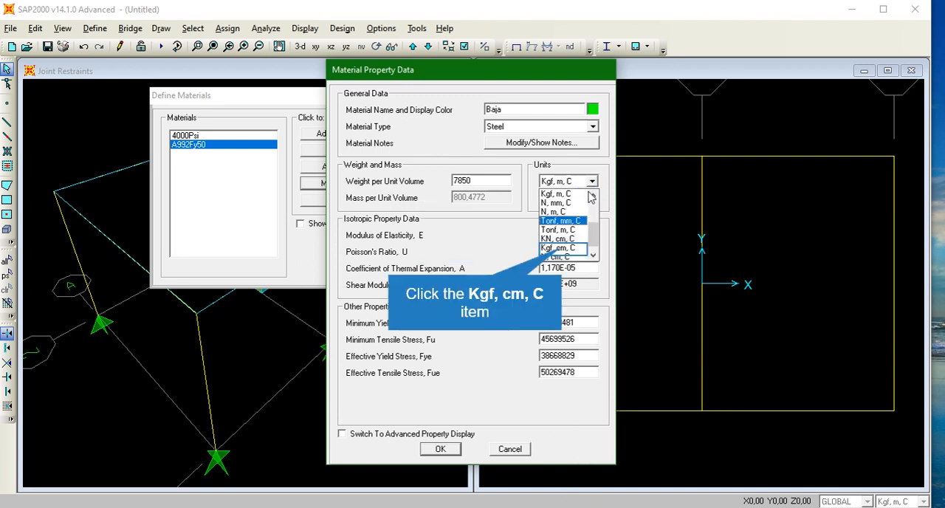
click(563, 249)
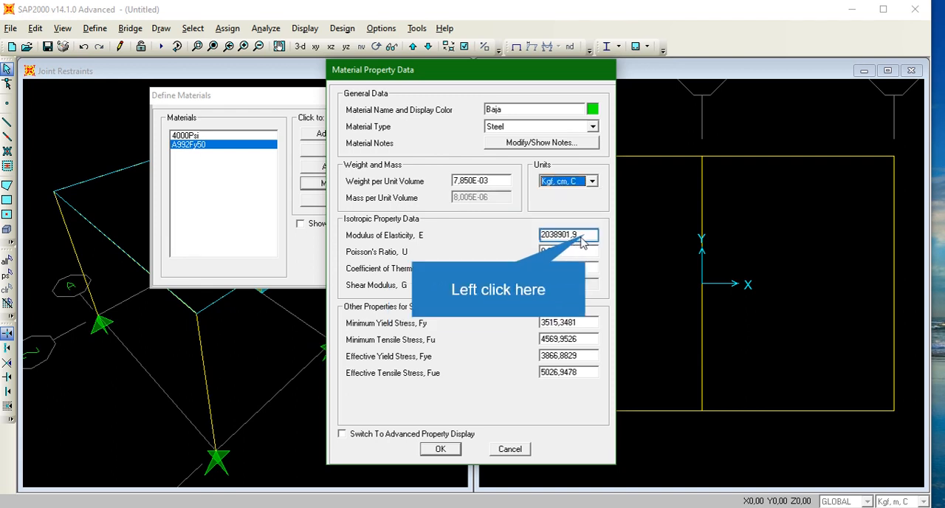
click(587, 235)
key(BackSpace)
key(BackSpace)
key(BackSpace)
key(BackSpace)
key(BackSpace)
key(BackSpace)
key(BackSpace)
key(BackSpace)
key(BackSpace)
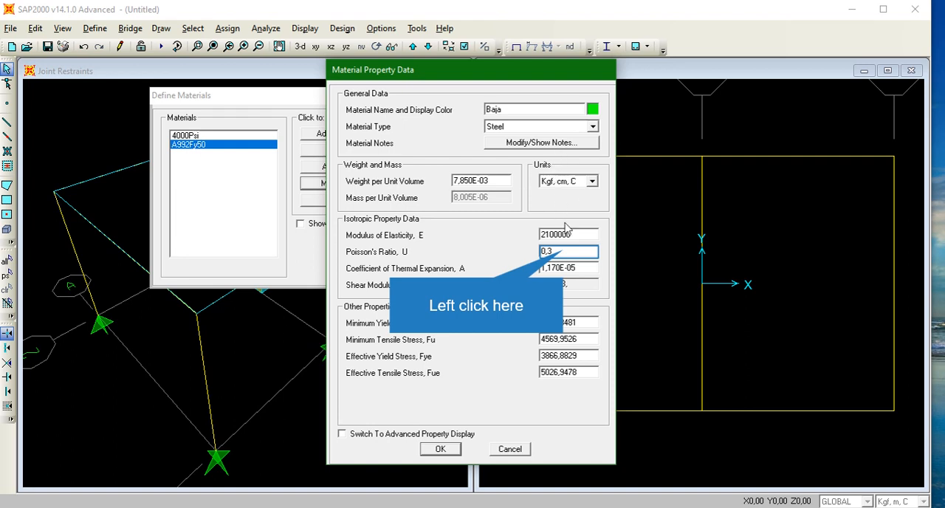
click(565, 251)
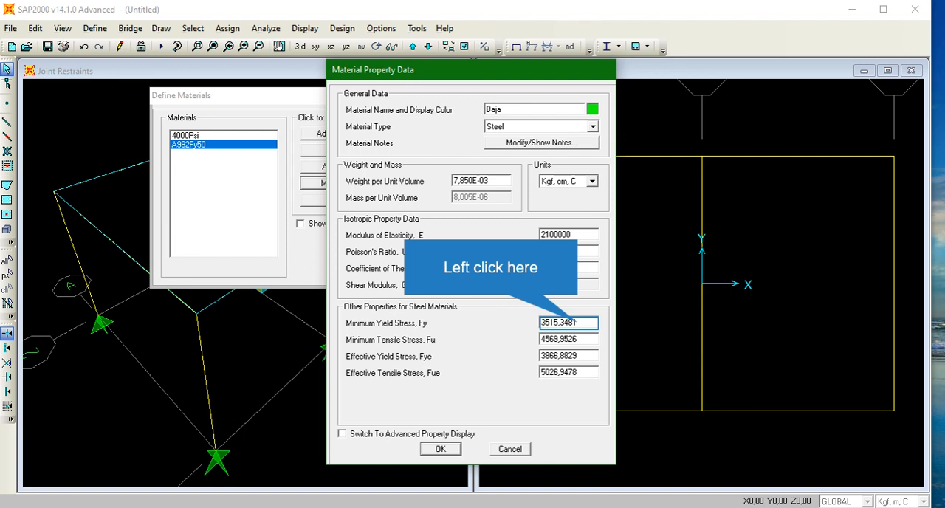
- Set Fy, Fu, Fye and Fue all to 2400 and confirm the Baja material
click(579, 324)
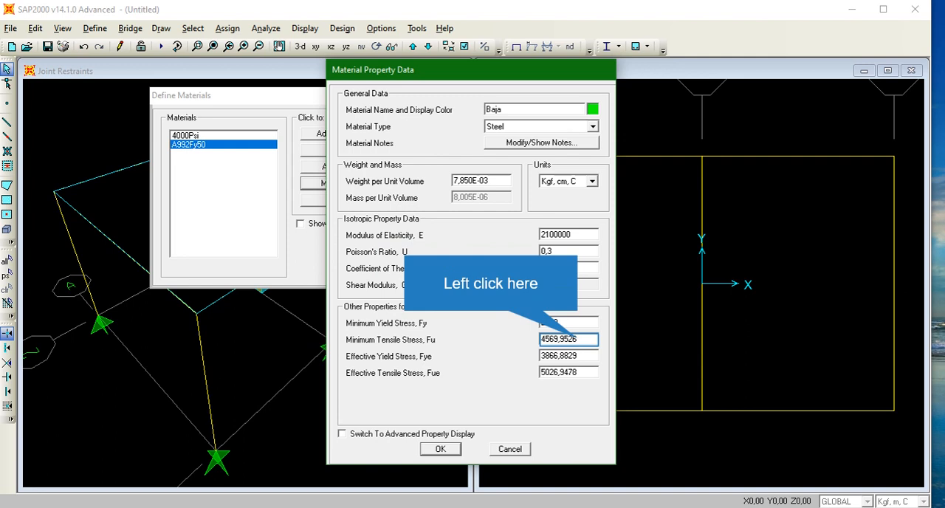
click(579, 339)
text(2)
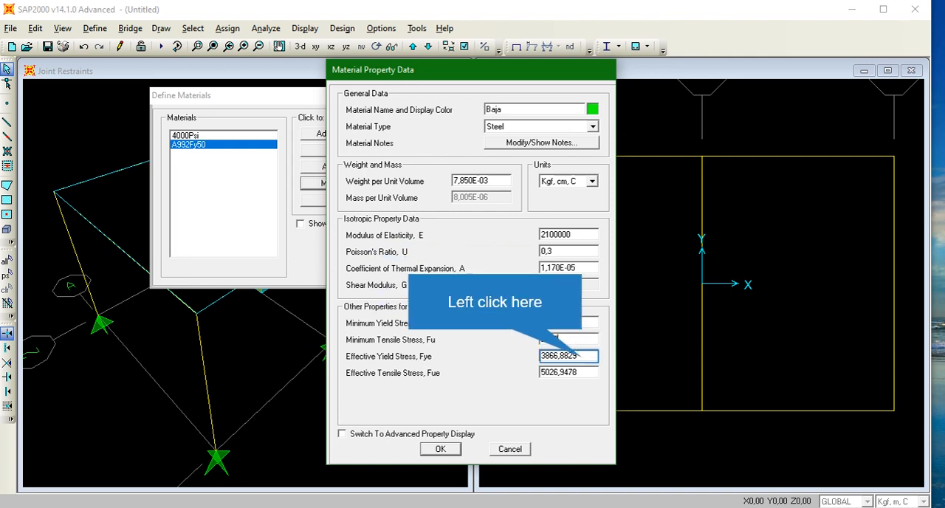
click(583, 357)
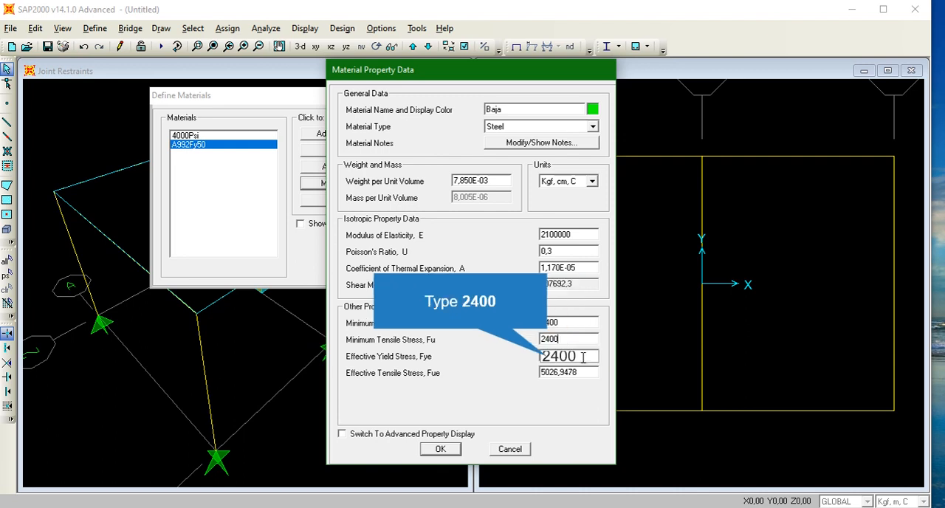
click(579, 371)
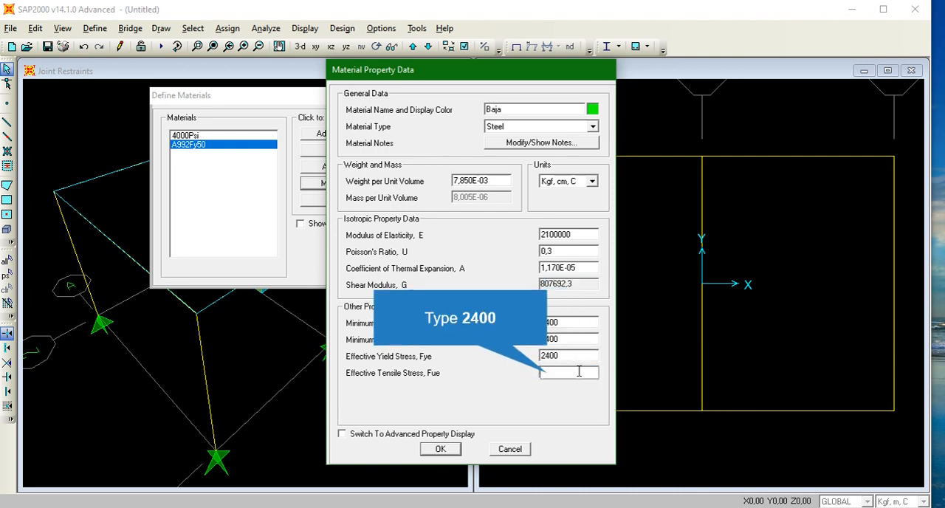
text(2400)
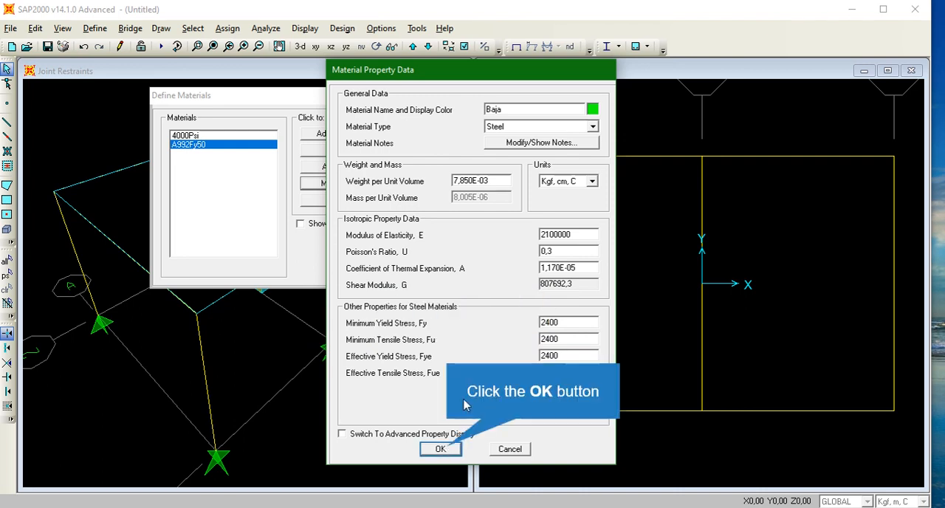
click(441, 449)
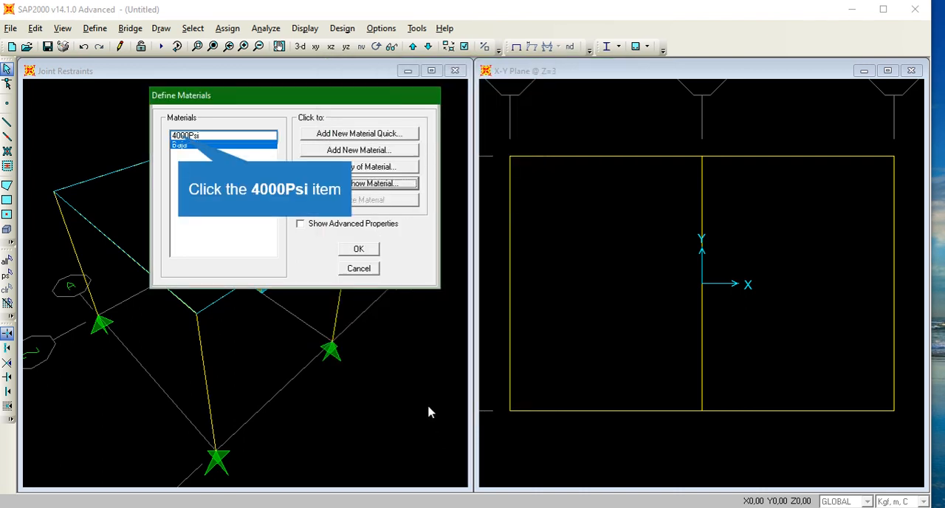
- Open the 4000Psi material for modification and rename it Beton Ringan
click(184, 136)
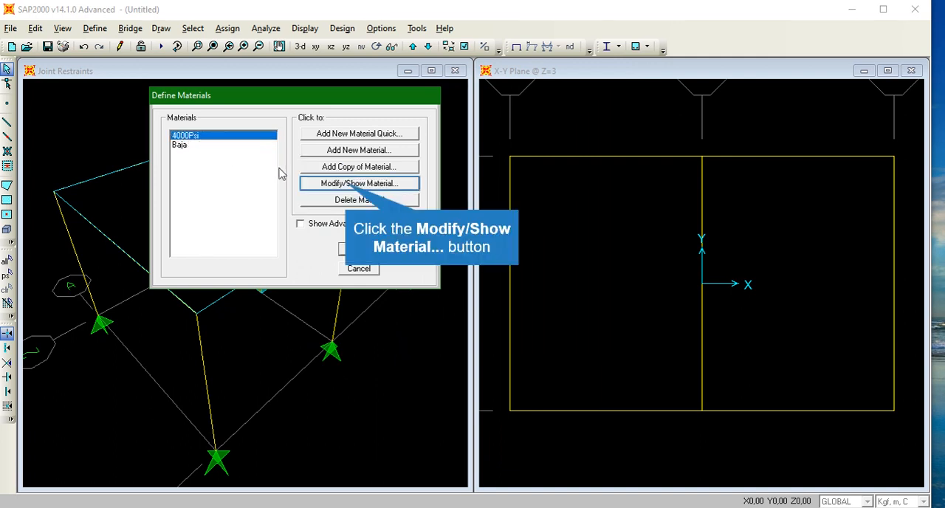
click(348, 185)
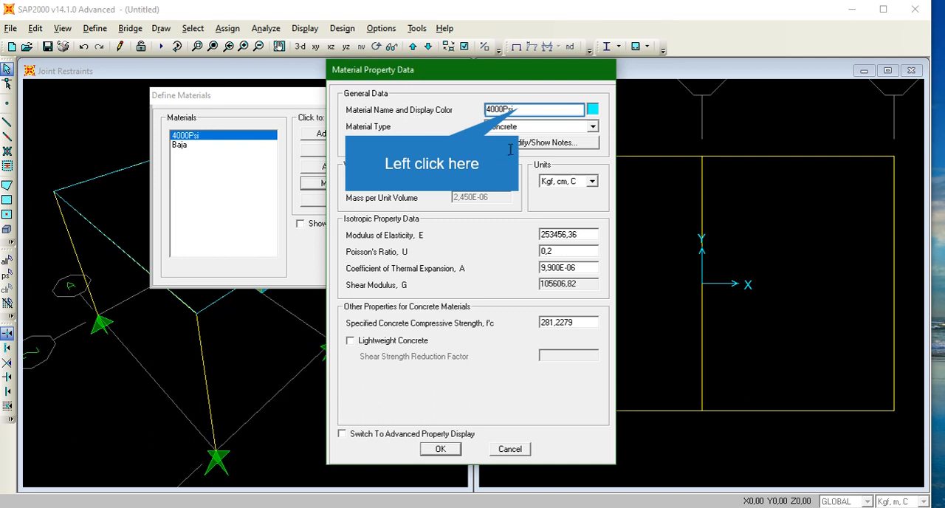
click(520, 109)
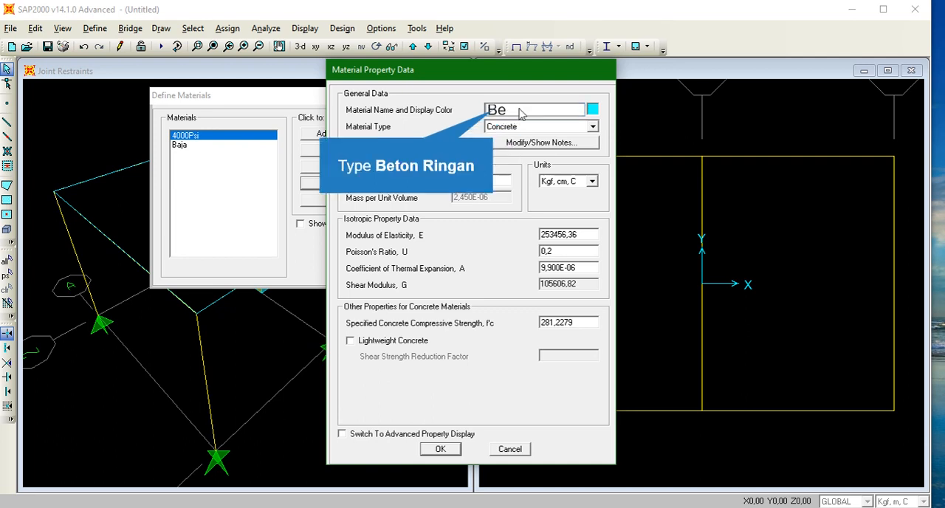
text(Beton Ringan)
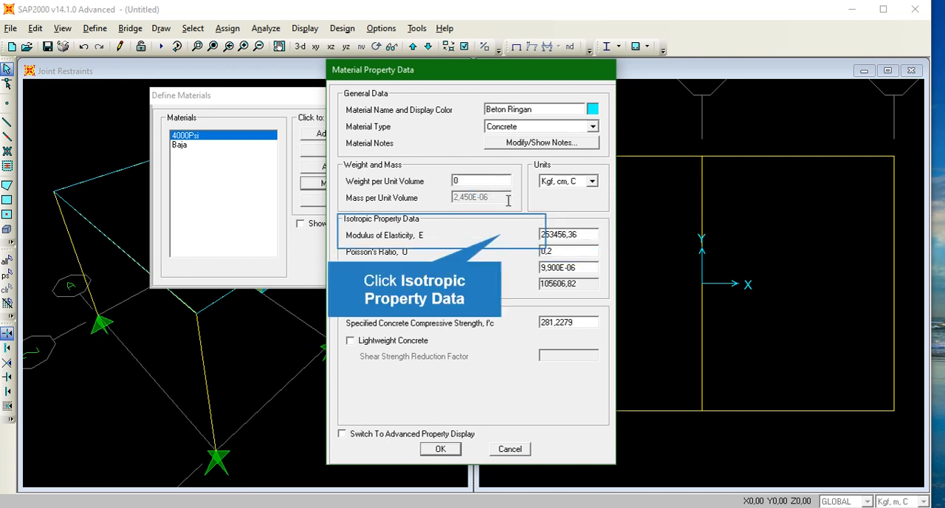
- Confirm the Beton Ringan material and close the materials definition
click(502, 235)
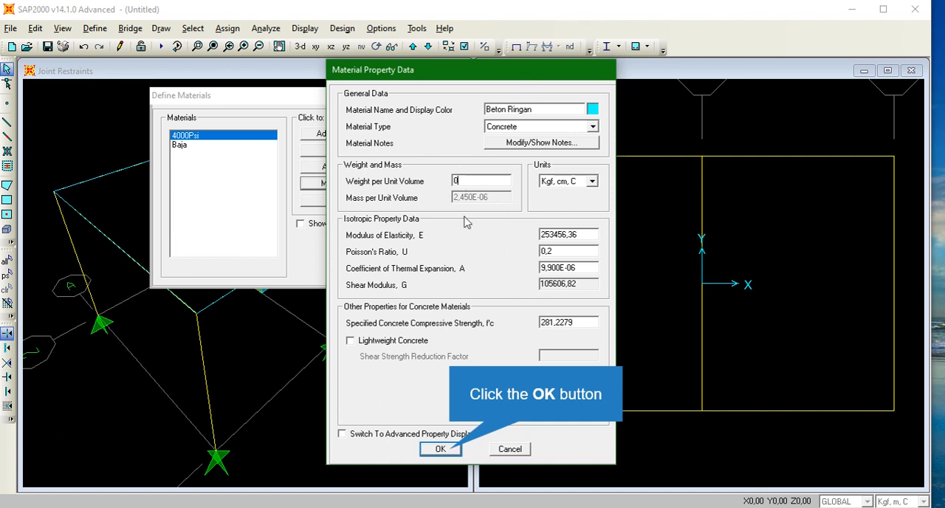
click(452, 451)
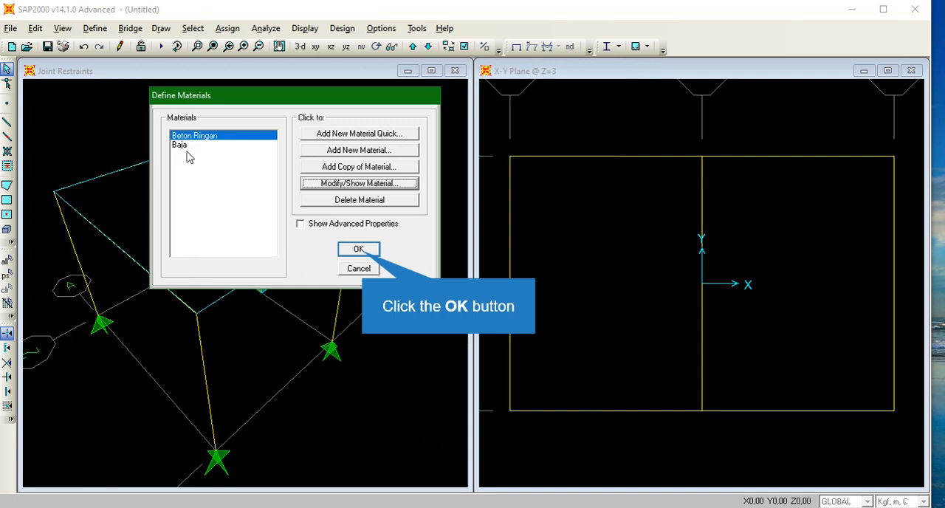
click(349, 251)
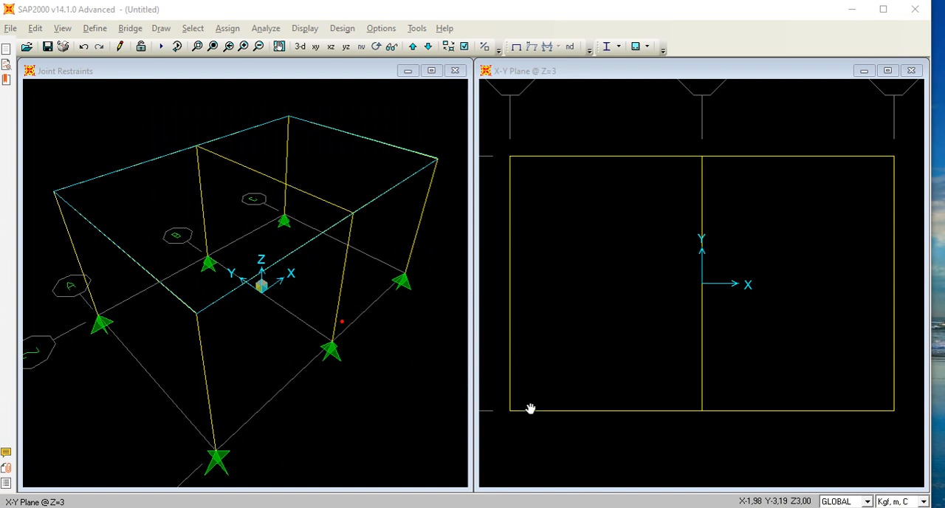
- Switch to the PDF module and scroll through the exercise's load data and profile table
key(alt+Tab)
scroll(509, 361, down, 1)
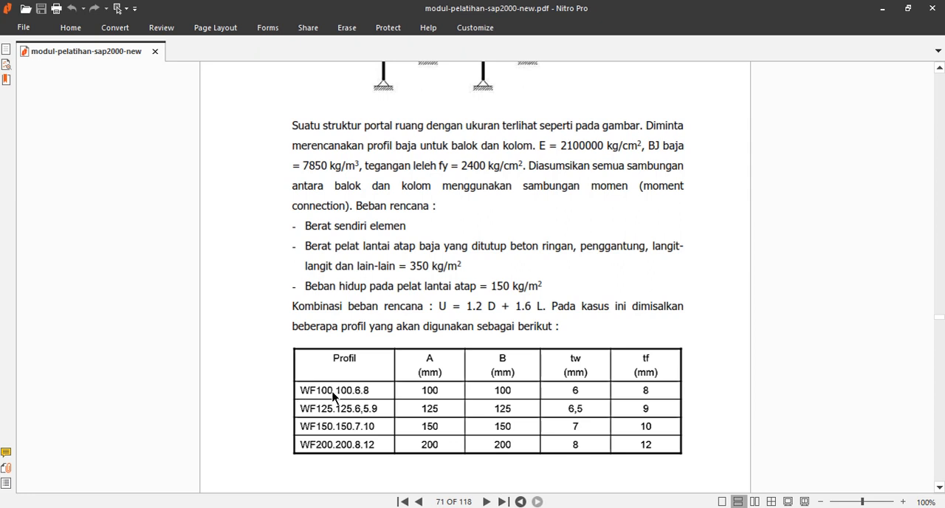
scroll(332, 392, down, 1)
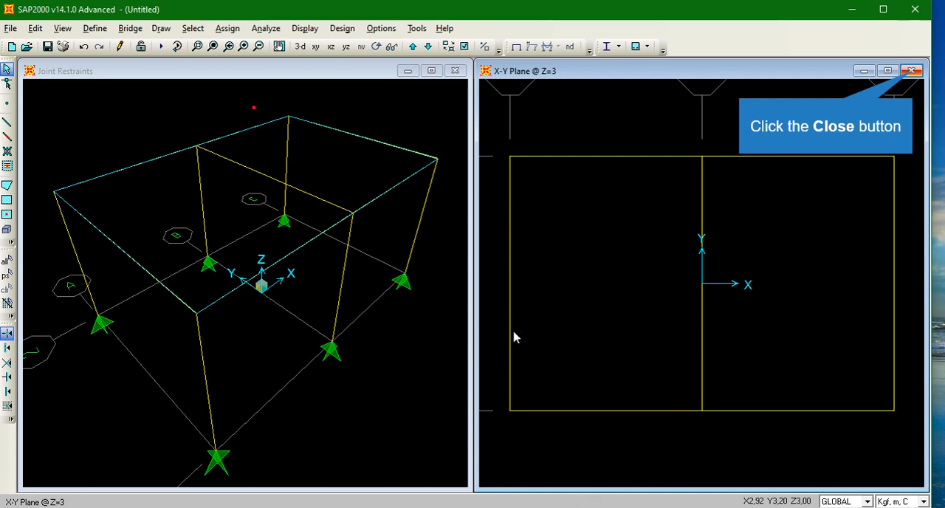
- Close the X-Y plane view and arrange the SAP2000 and PDF windows side by side
click(912, 71)
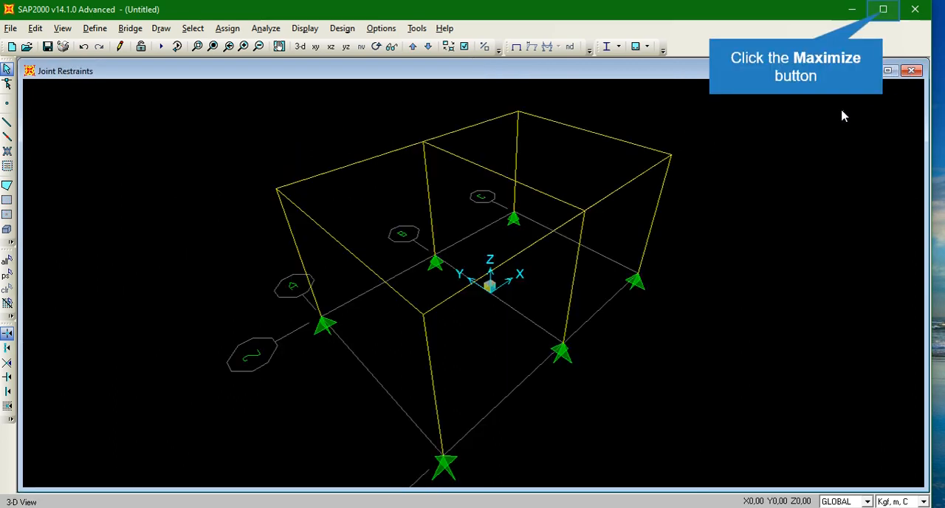
click(884, 13)
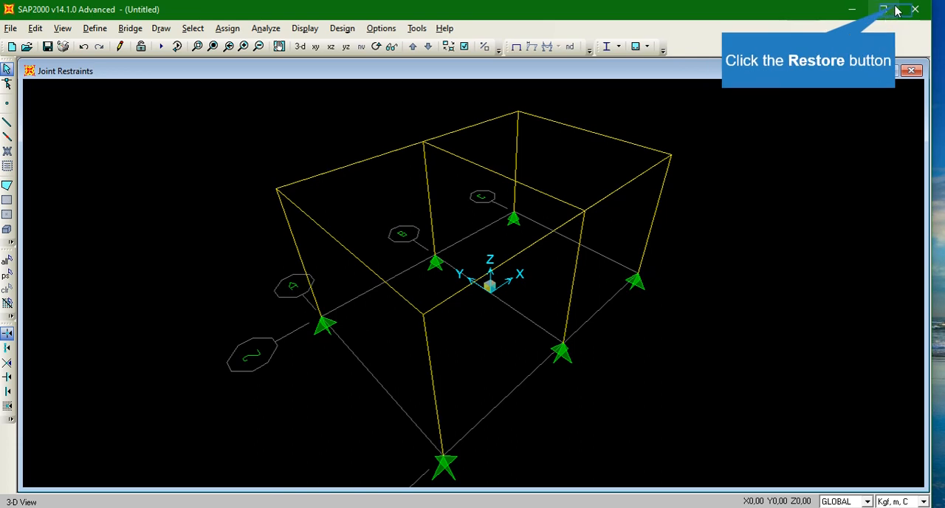
click(896, 9)
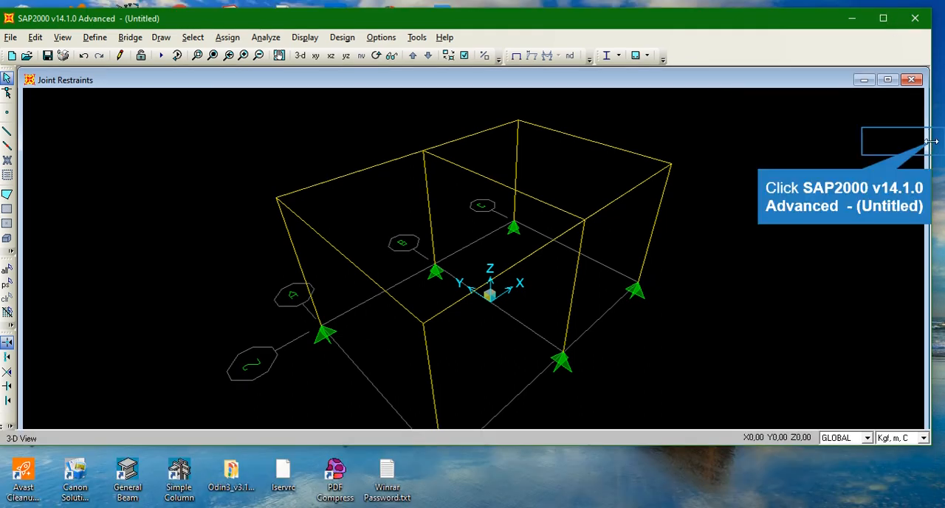
drag(932, 140, 609, 256)
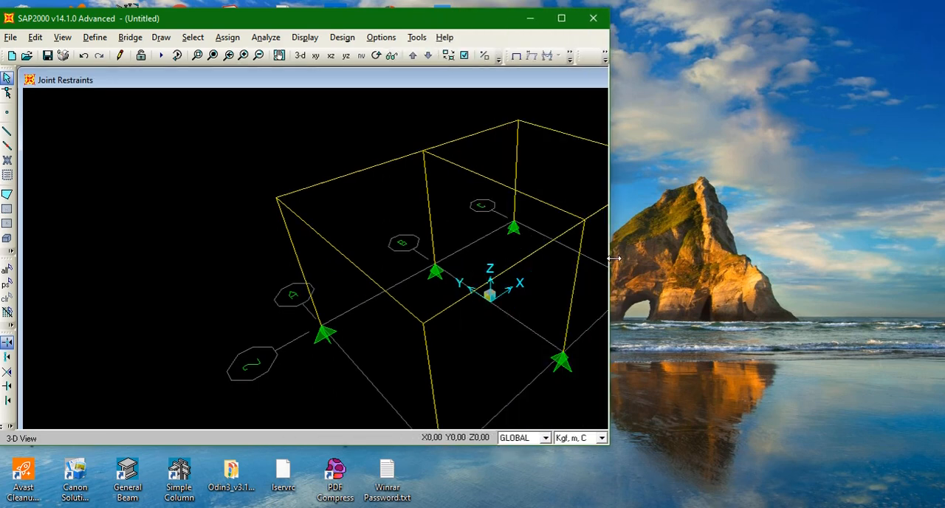
click(213, 57)
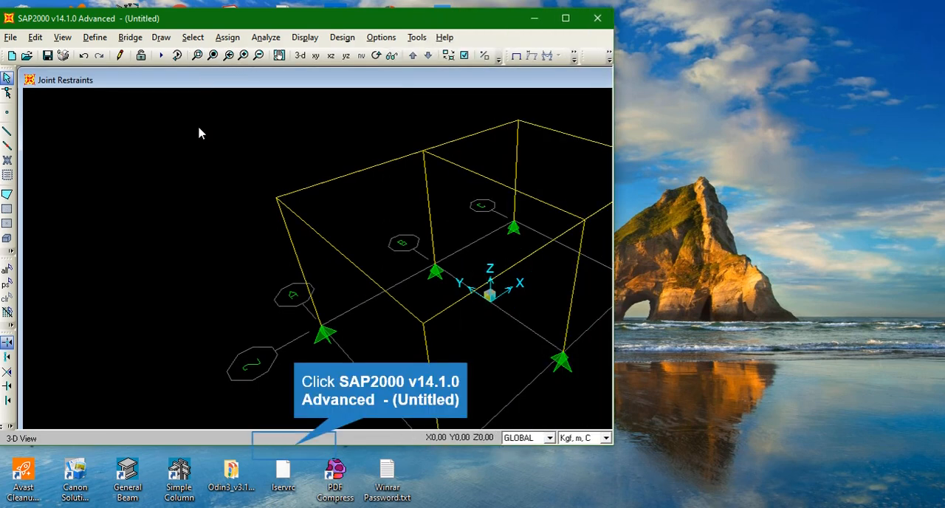
click(294, 452)
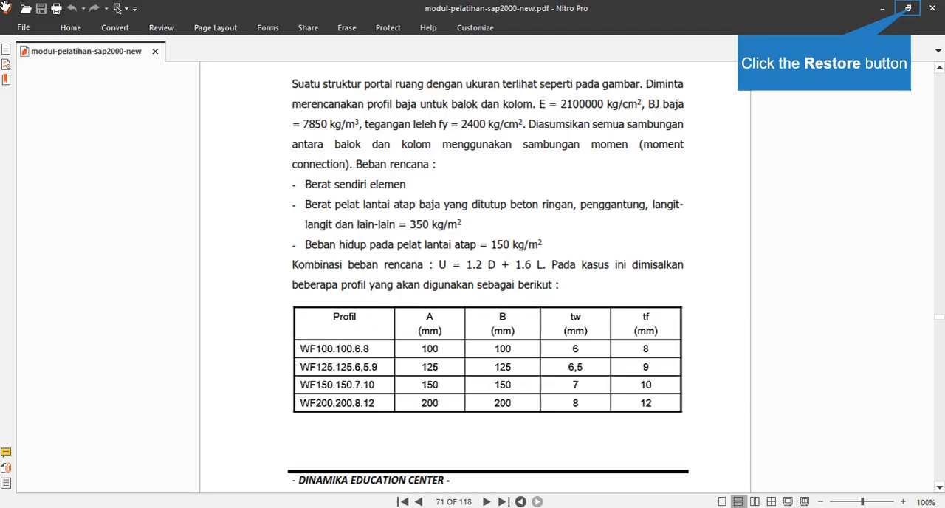
click(914, 17)
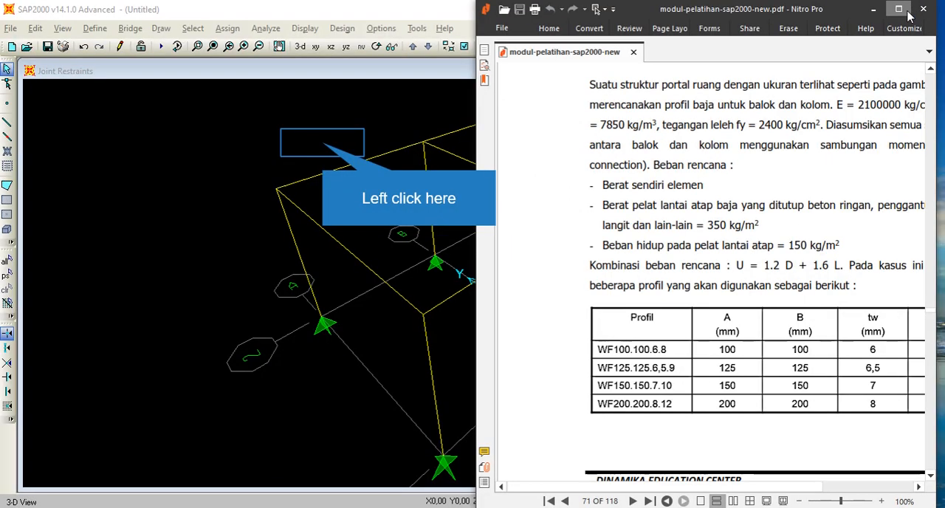
click(322, 156)
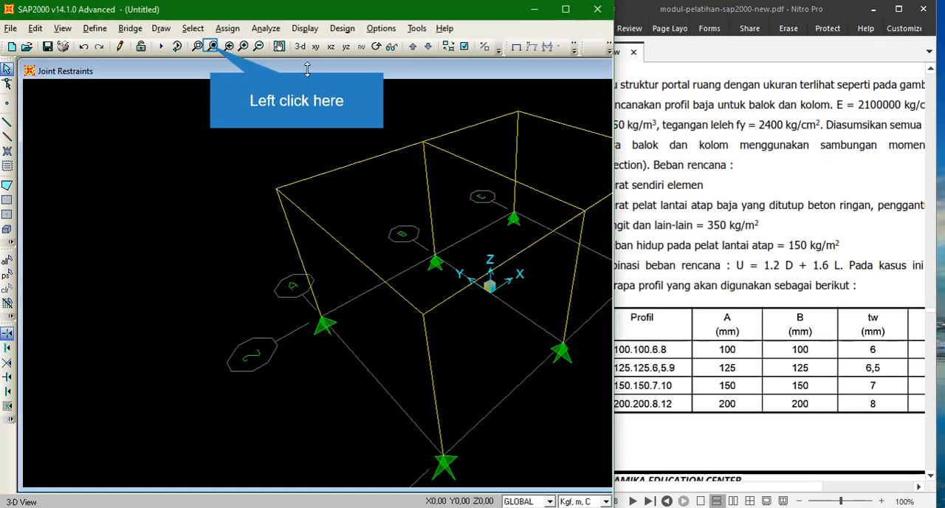
click(213, 53)
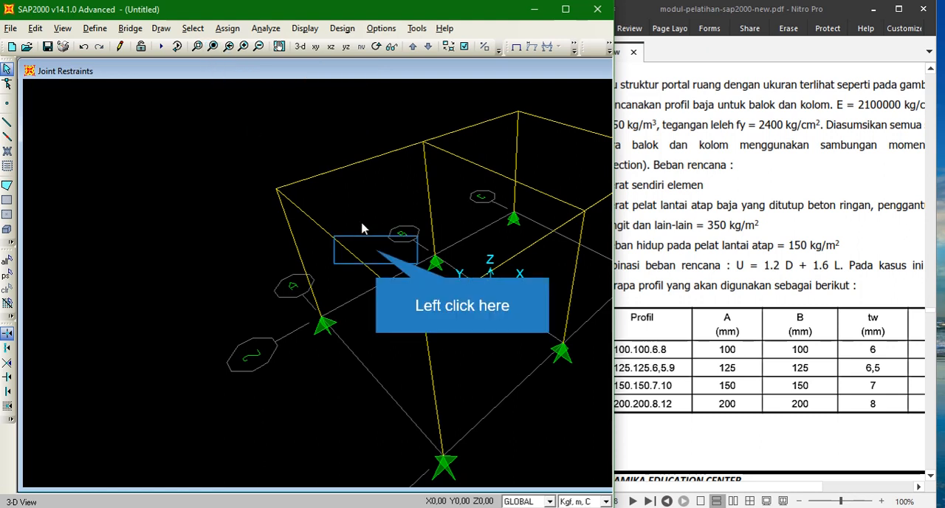
click(377, 257)
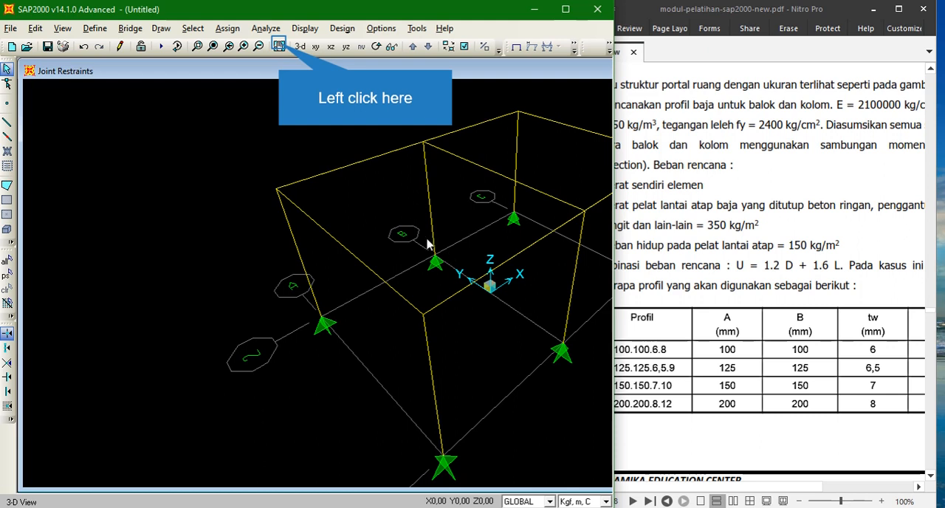
click(279, 46)
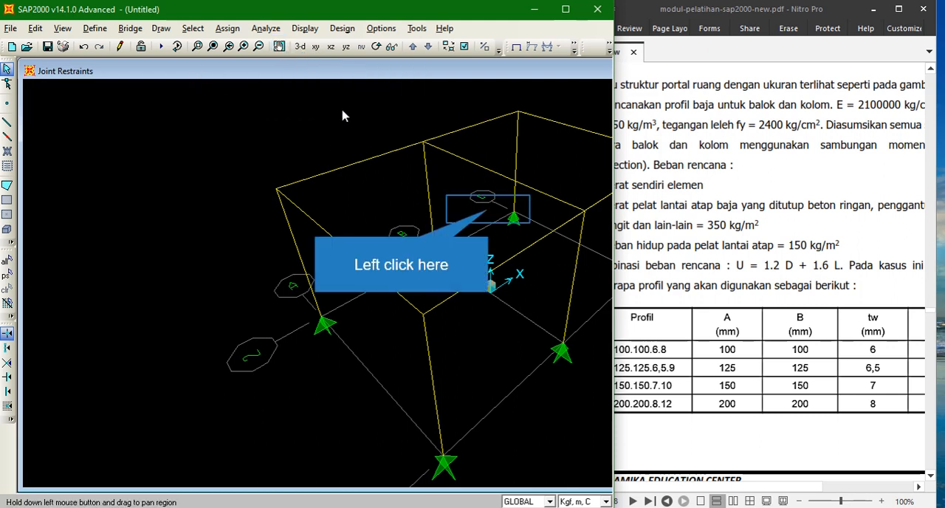
drag(482, 205, 326, 195)
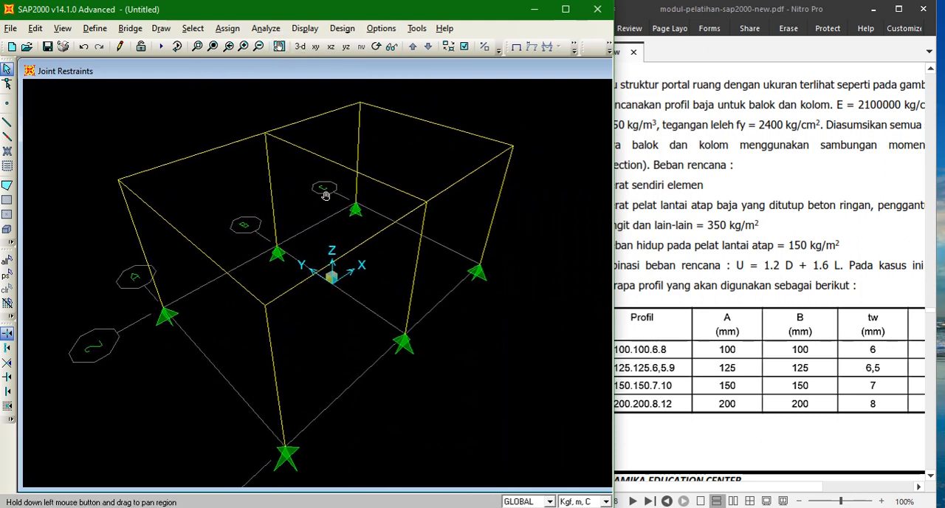
click(438, 89)
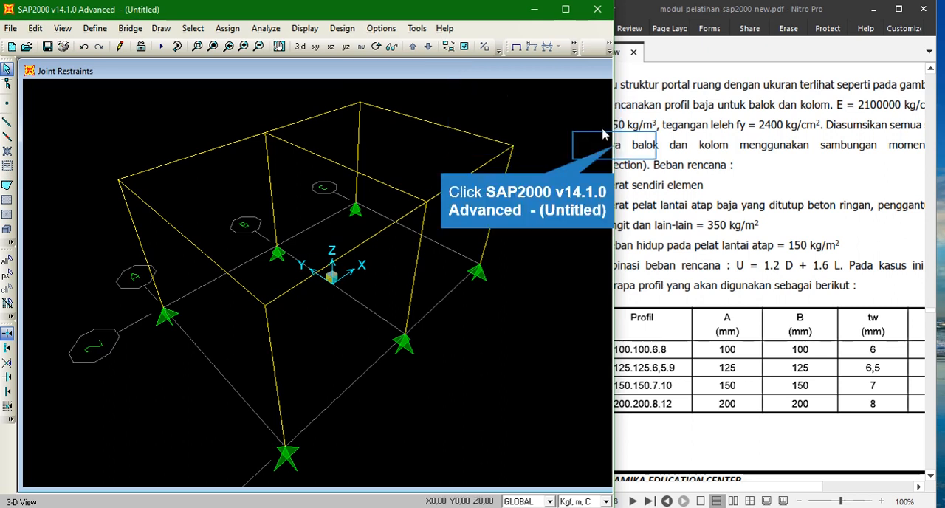
- Resize the SAP2000 window narrower beside the PDF and restore the full 3-D frame view
drag(613, 147, 908, 164)
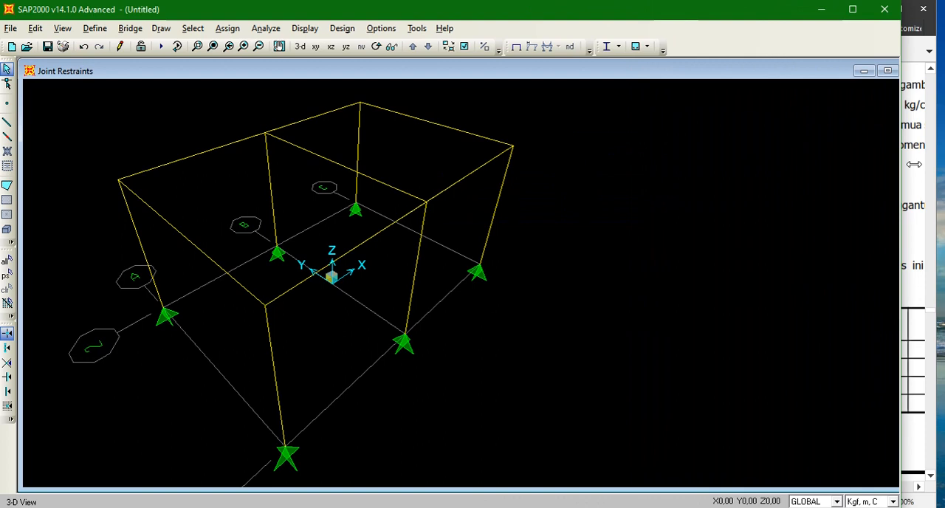
click(888, 72)
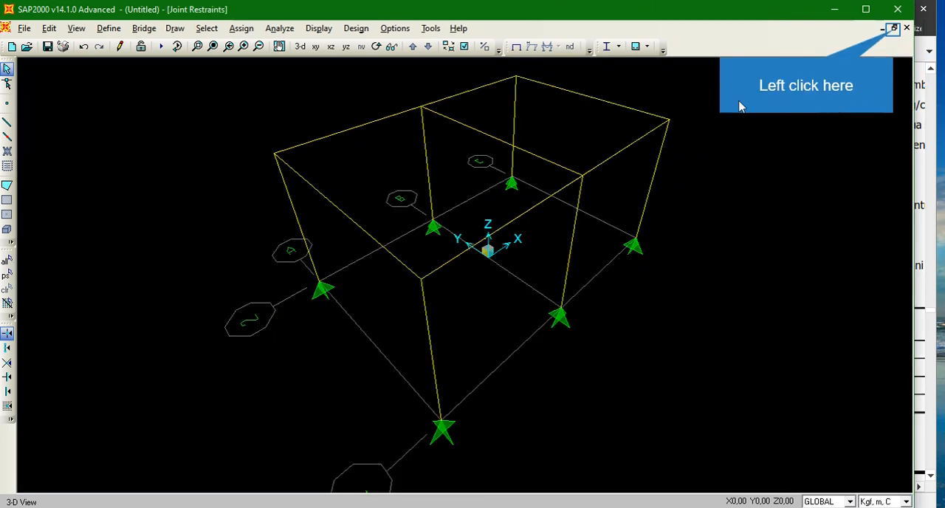
click(894, 28)
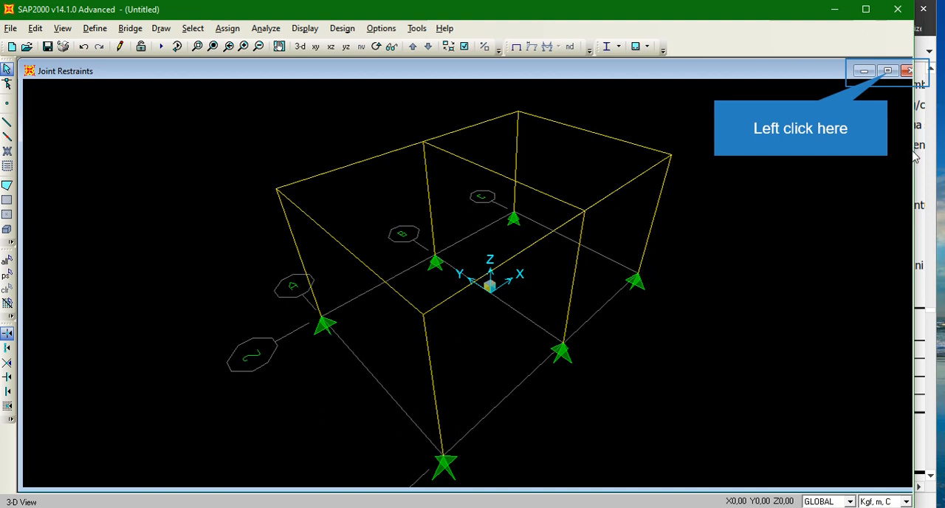
click(890, 73)
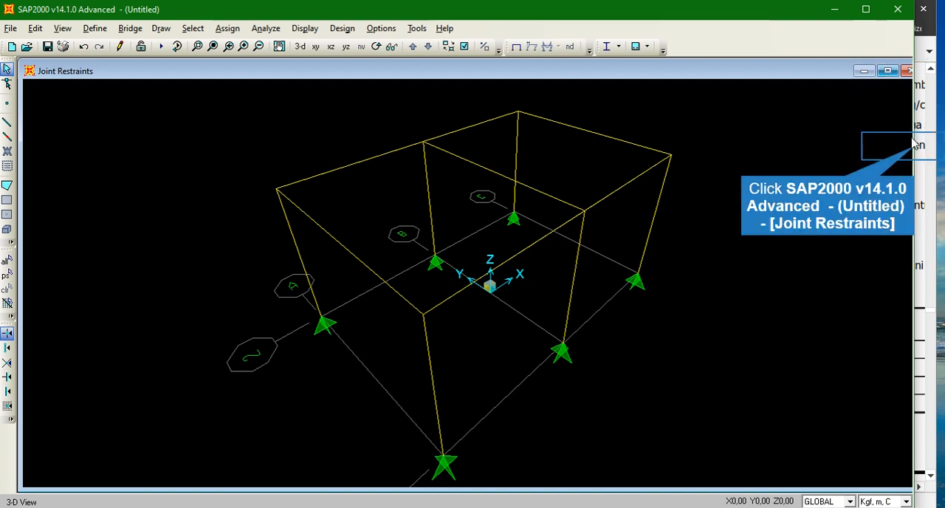
drag(791, 157, 525, 200)
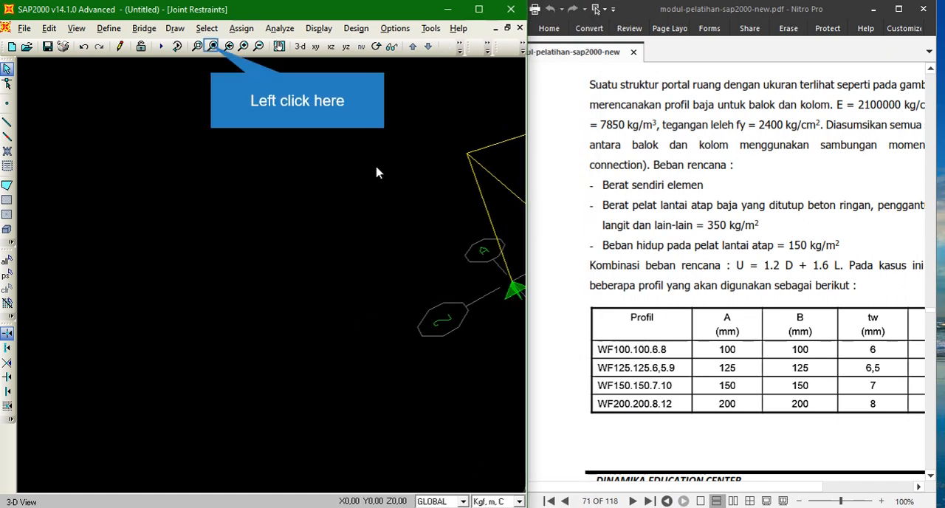
click(213, 46)
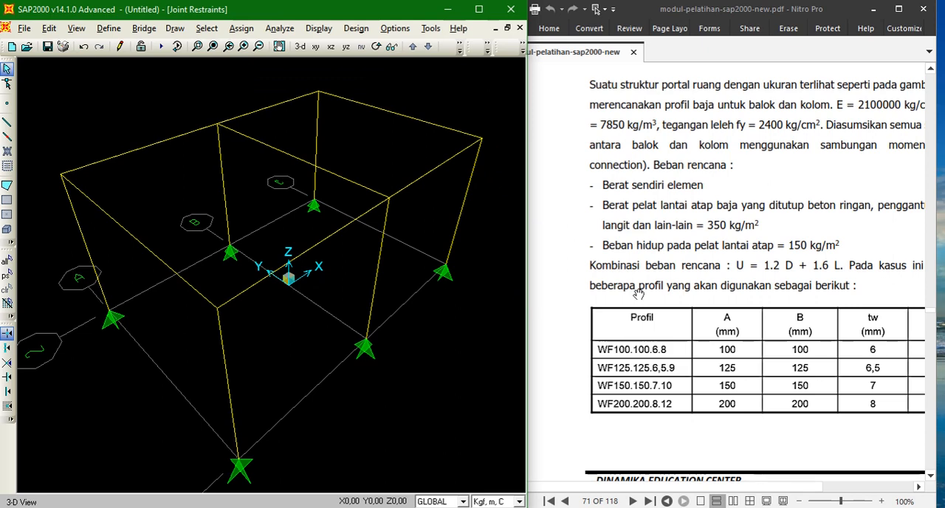
- Scroll the PDF to the WF profile table and adjust its zoom and horizontal position
scroll(634, 294, down, 3)
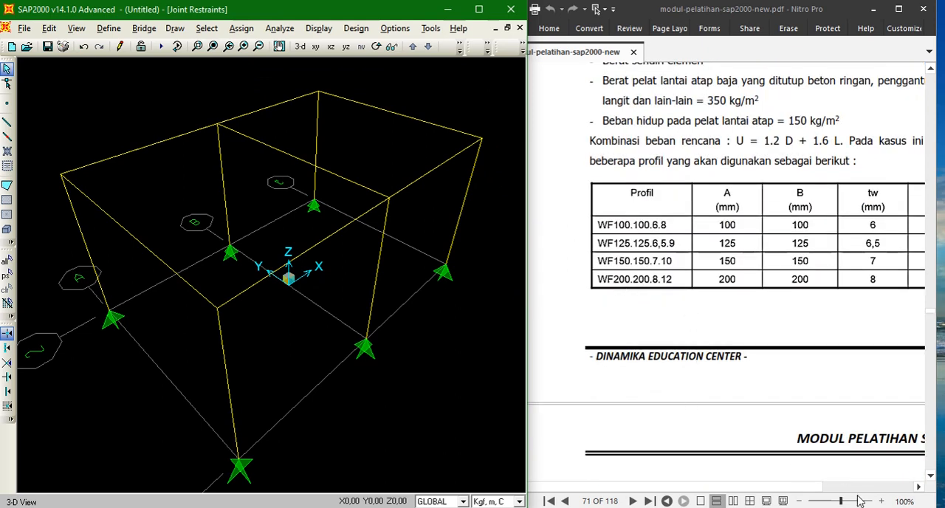
click(881, 501)
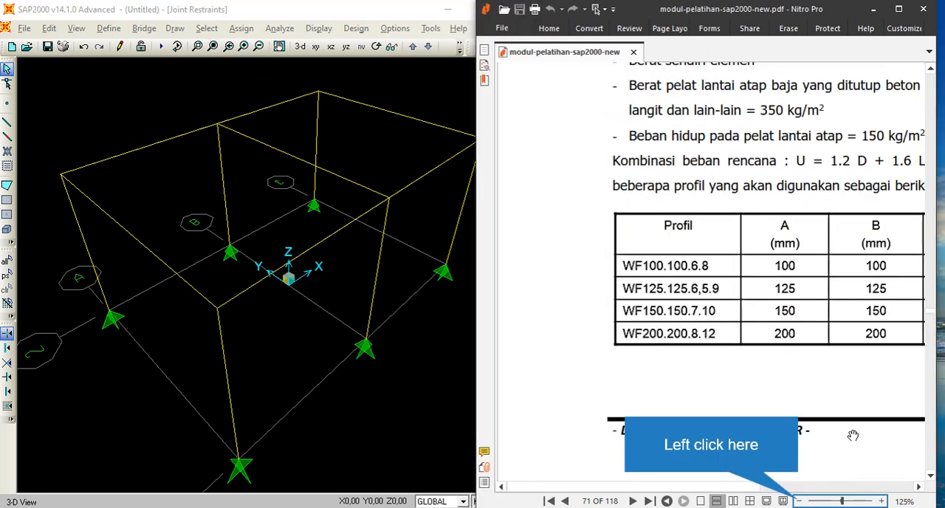
click(799, 502)
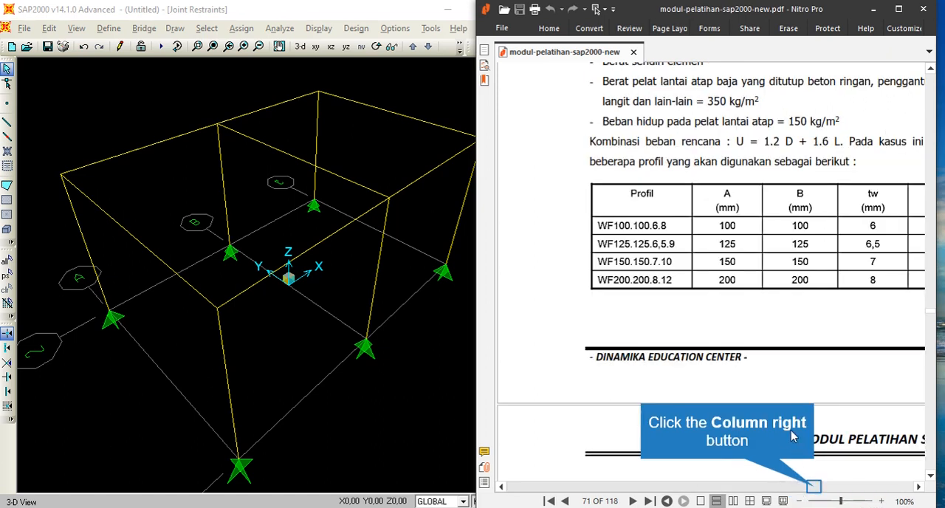
drag(816, 491, 861, 487)
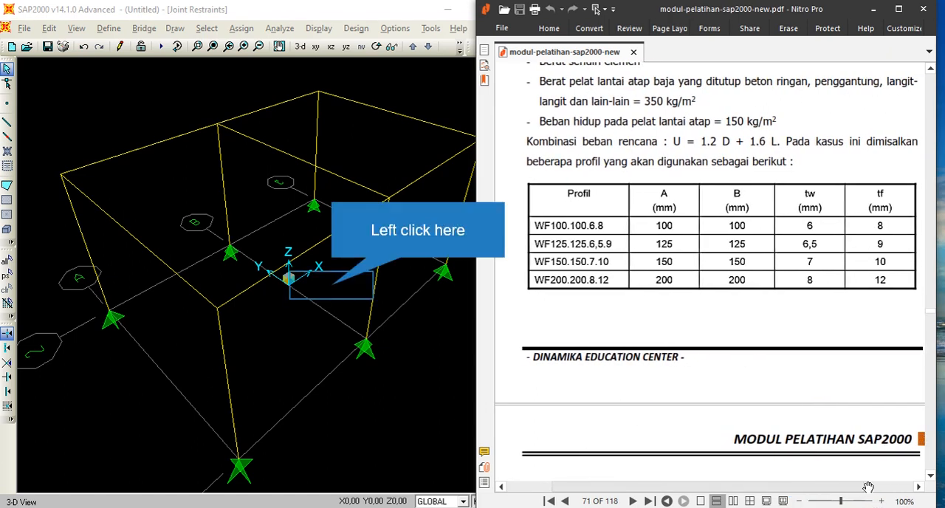
- Open the frame section properties and add a new I/Wide Flange steel section
click(336, 290)
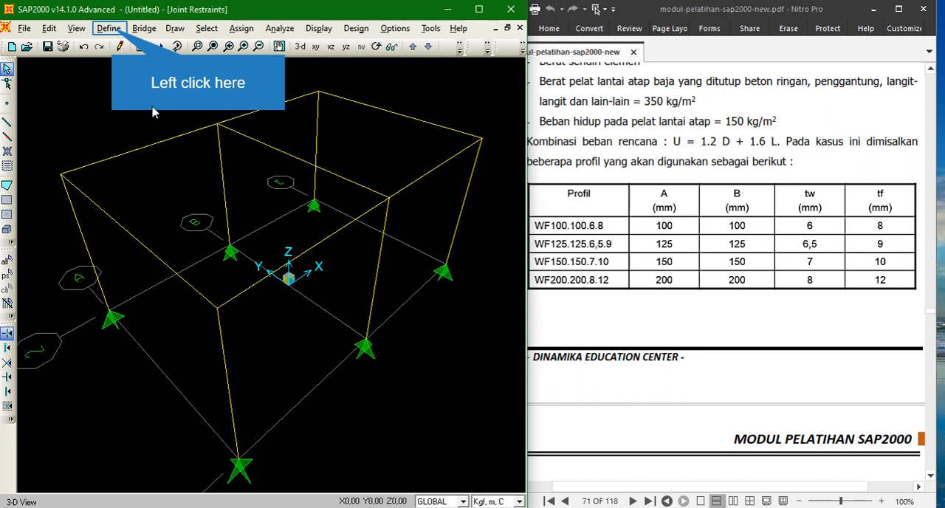
click(111, 29)
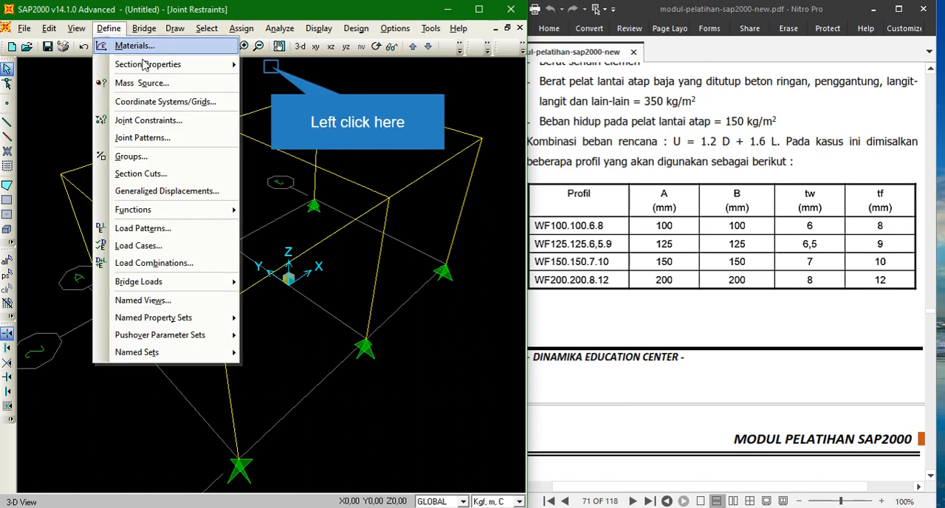
mouse_move(158, 68)
click(269, 70)
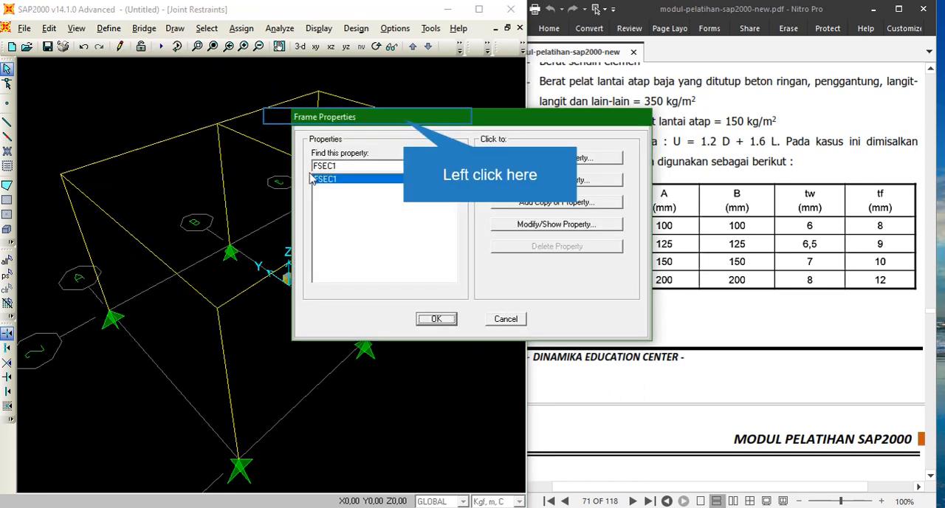
drag(405, 123, 253, 93)
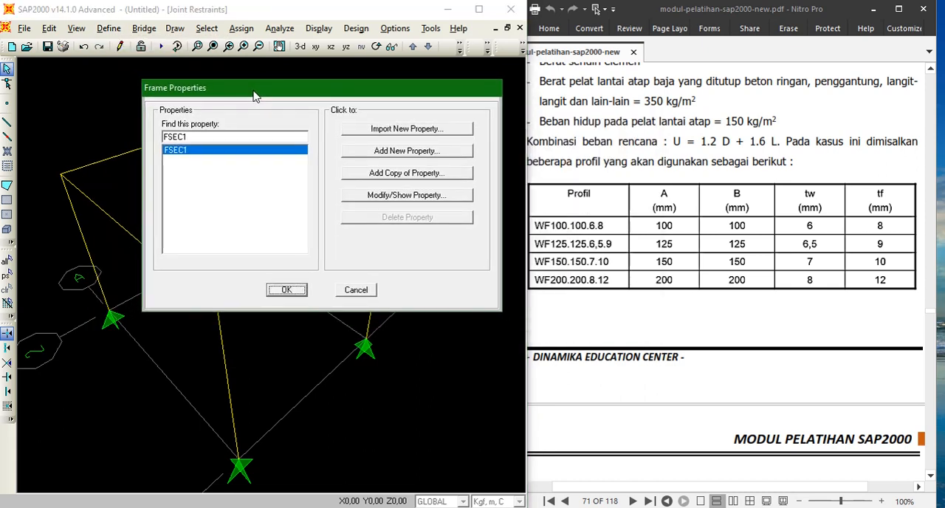
click(196, 145)
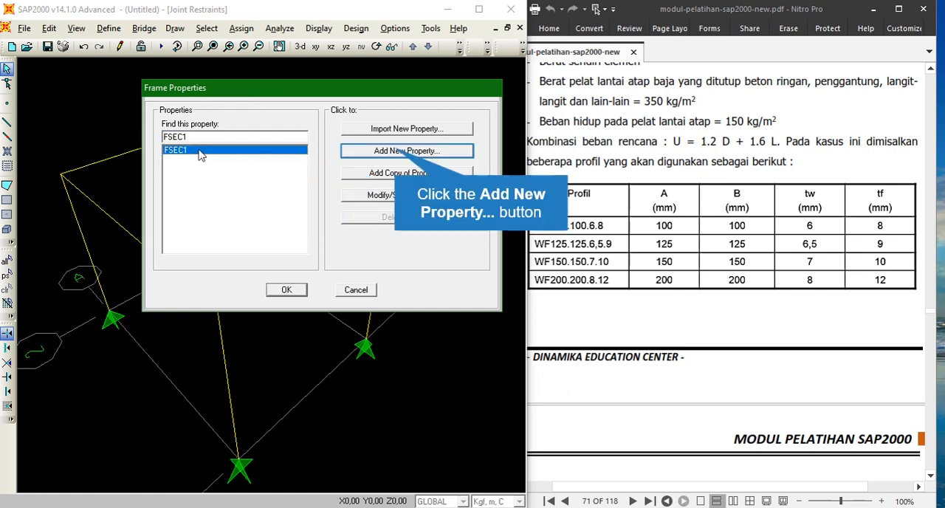
click(396, 152)
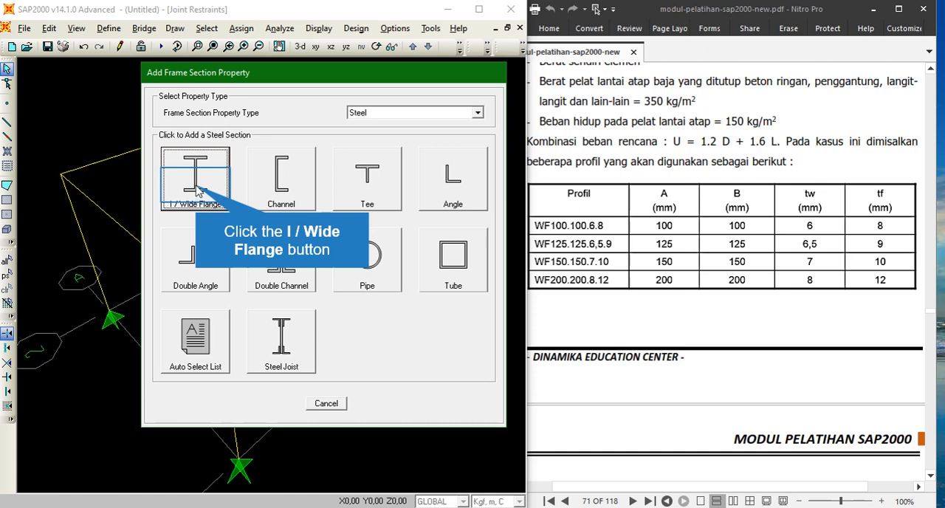
click(197, 189)
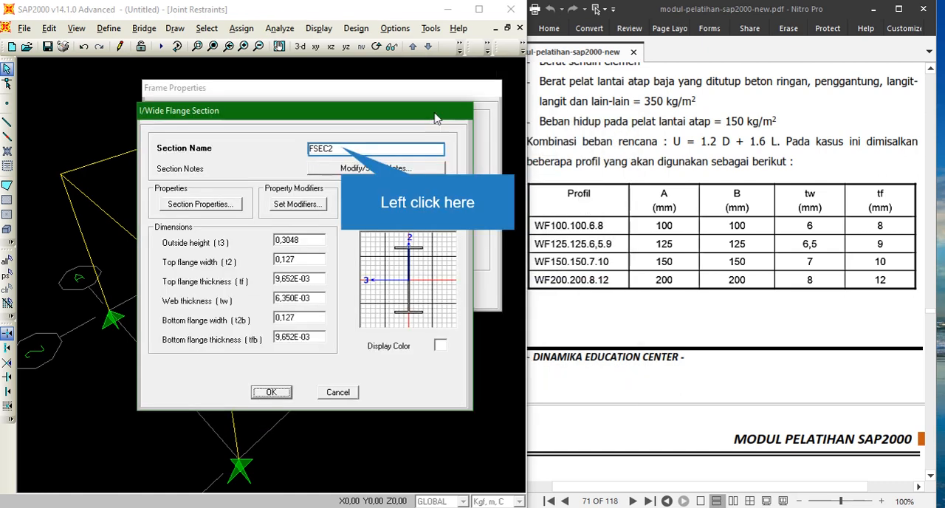
- Name the new section WF100.100.6.8
click(342, 151)
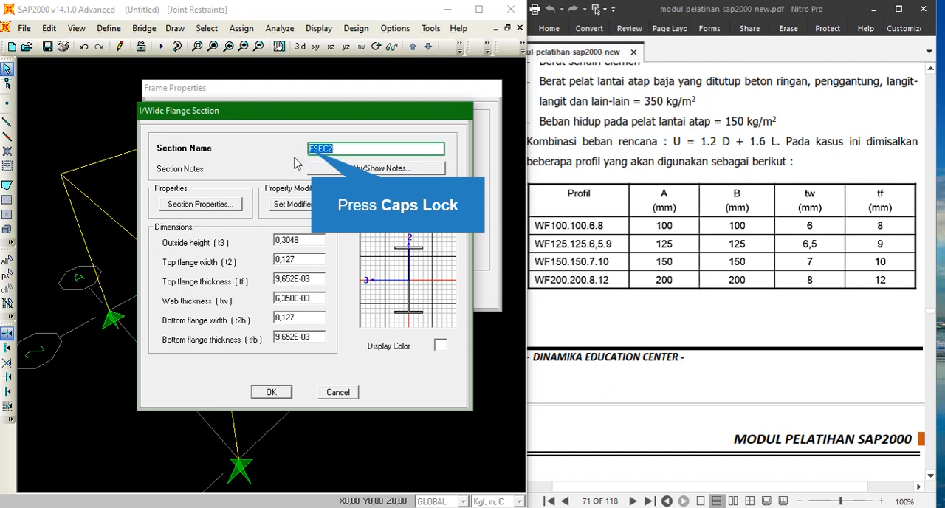
key(BackSpace)
text(WF100.100.)
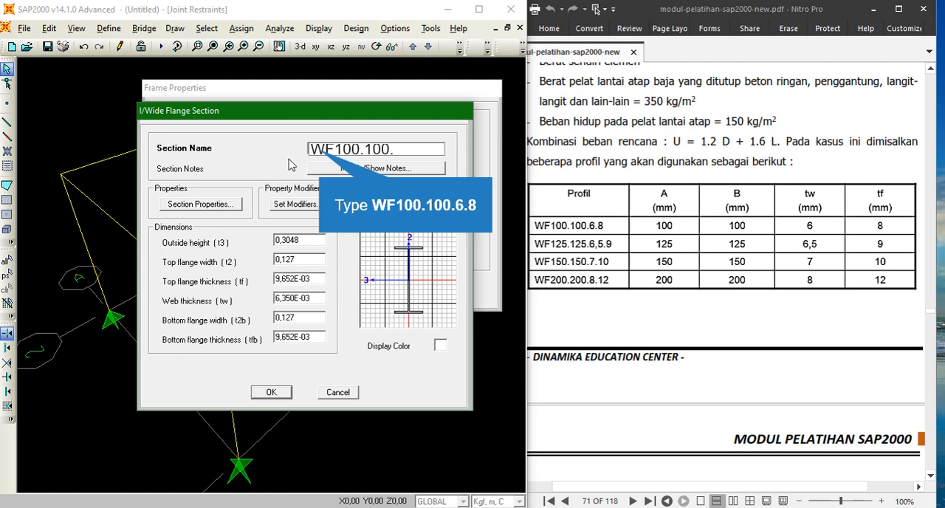
text(6.8)
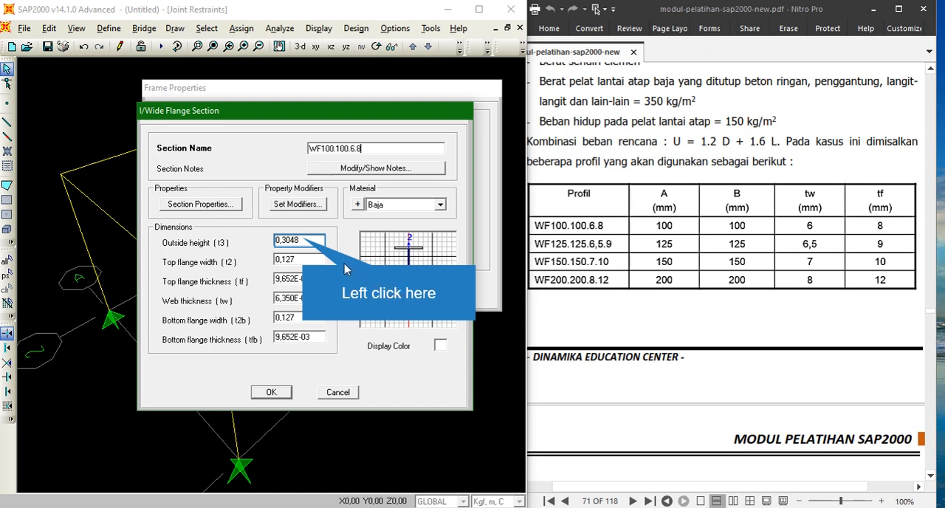
- Set outside height 0,1, top flange width 0,1, top flange thickness 0,008 and web thickness 0,006
click(305, 241)
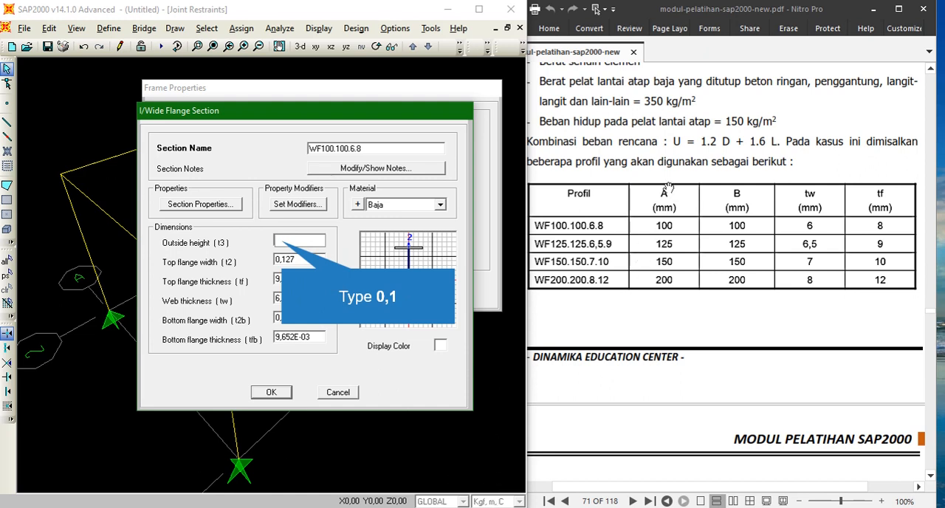
text(0,1)
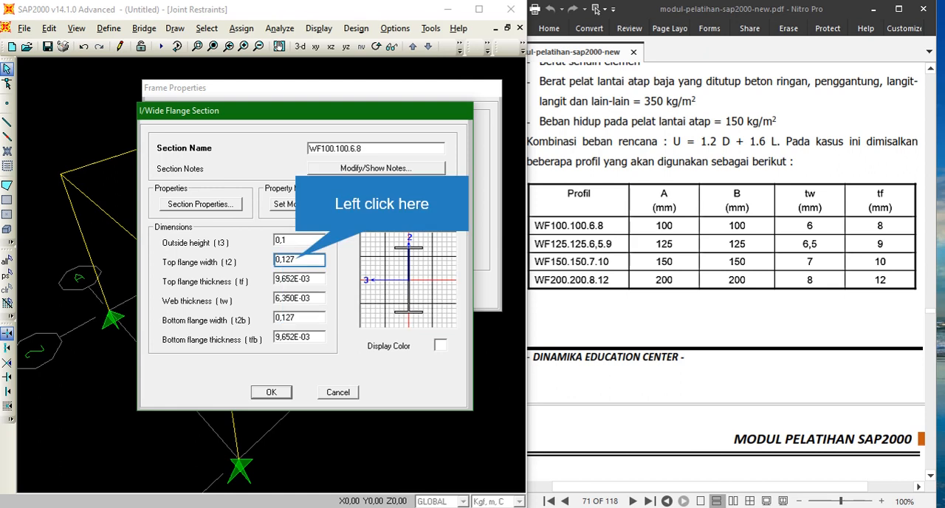
click(297, 260)
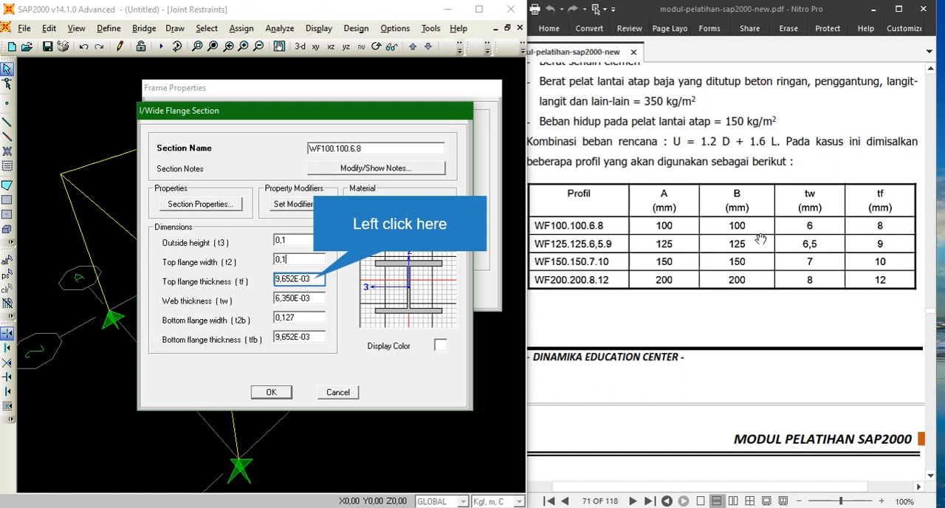
click(314, 280)
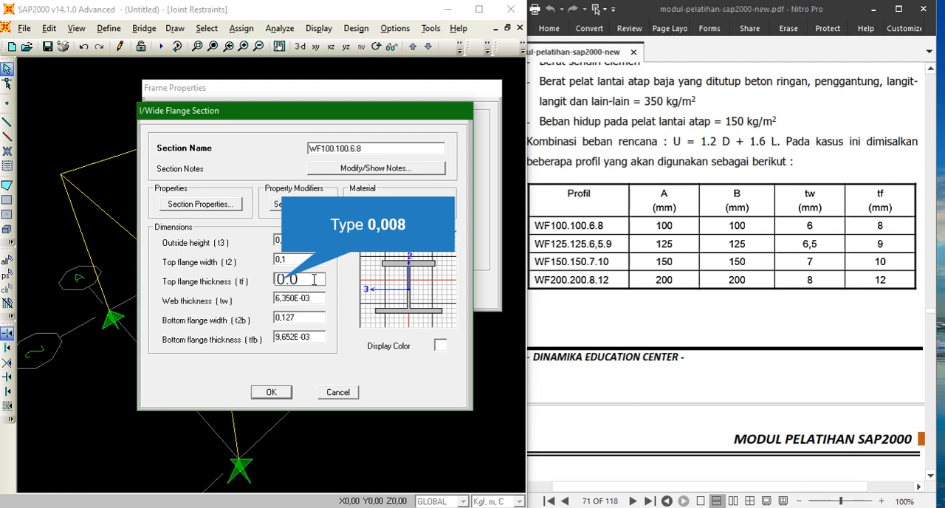
text(0,008)
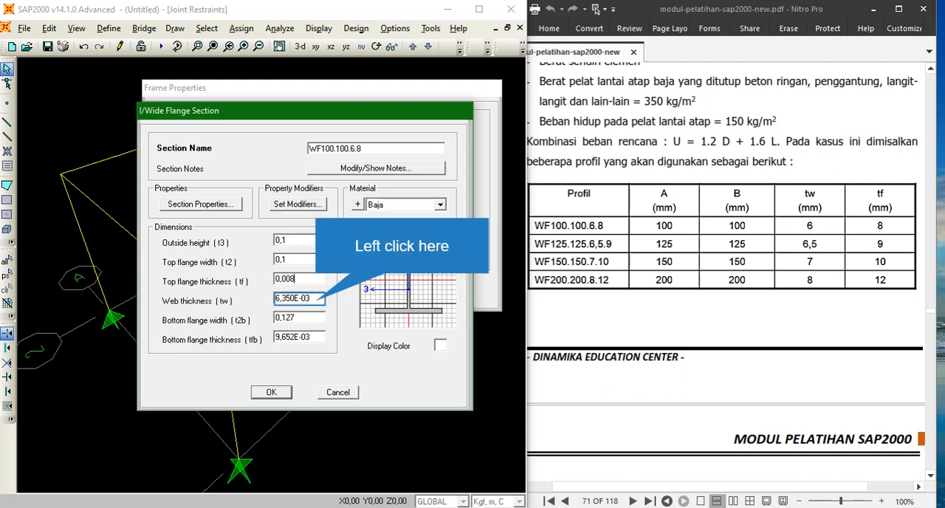
click(317, 299)
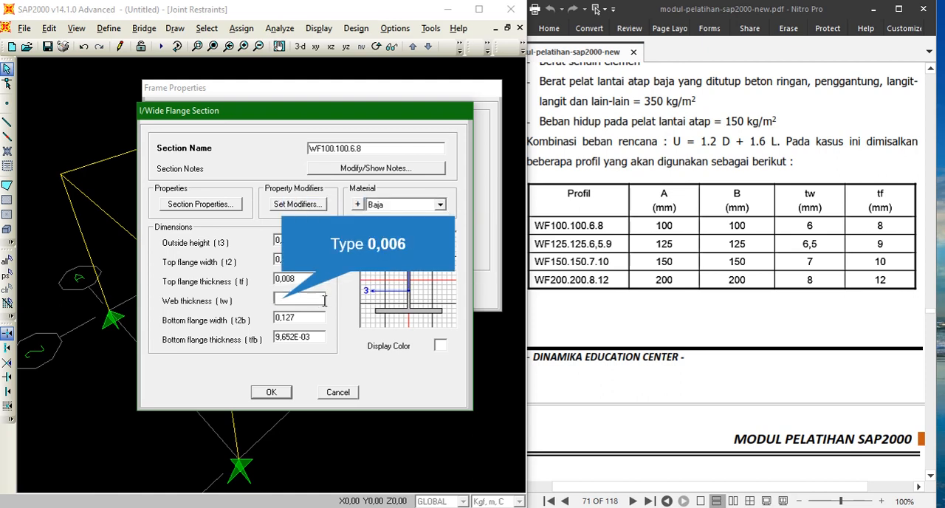
text(0,006)
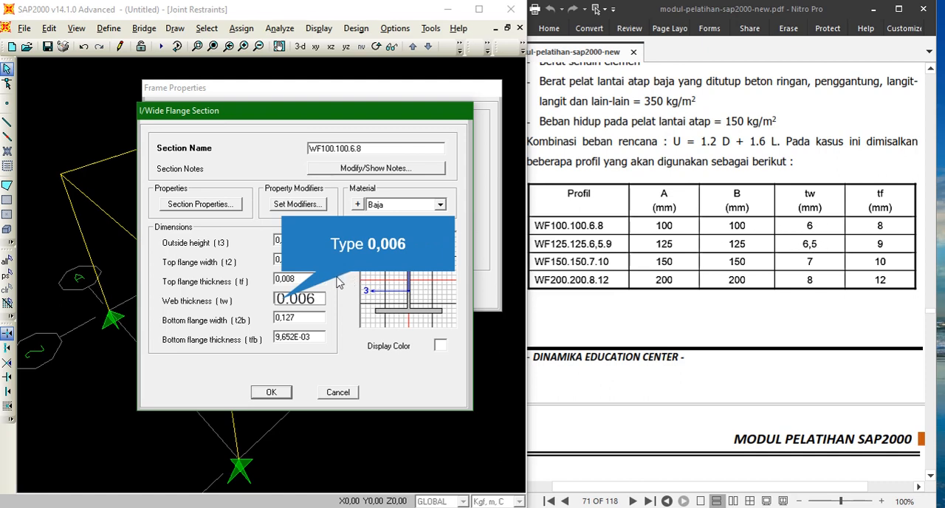
- Set the bottom flange width to 0,1 and bottom flange thickness to 0,008
click(299, 320)
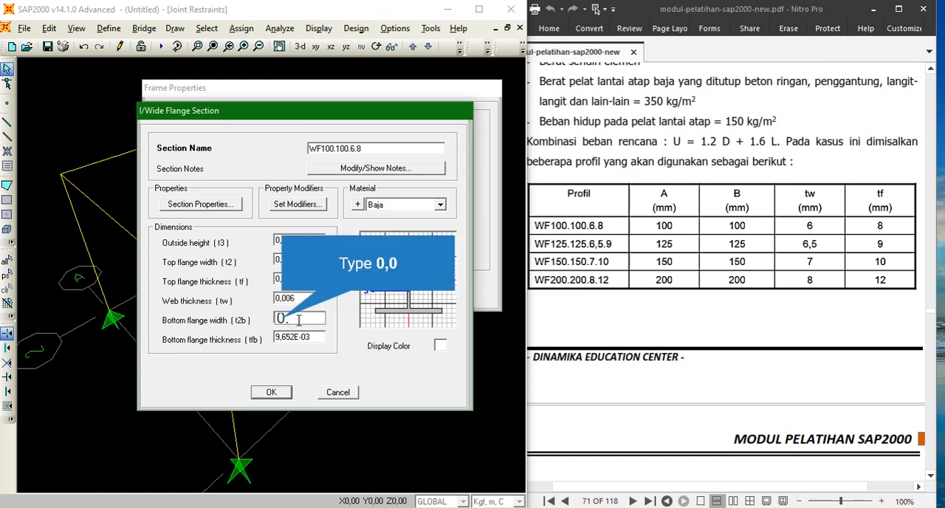
text(0,0)
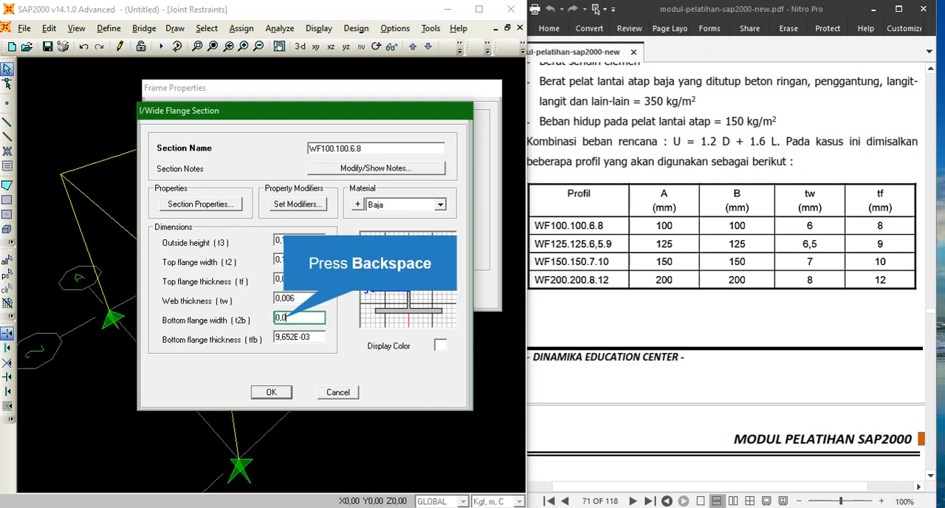
key(BackSpace)
text(1)
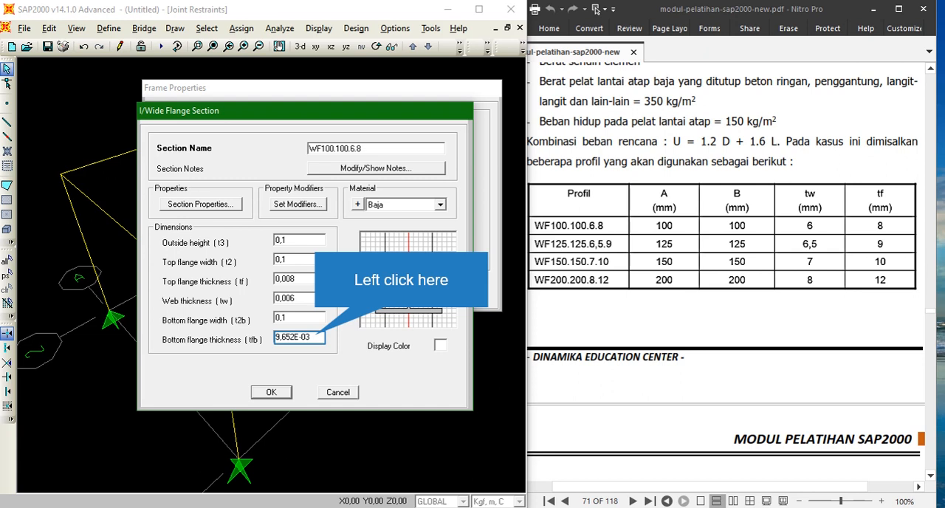
click(310, 338)
key(BackSpace)
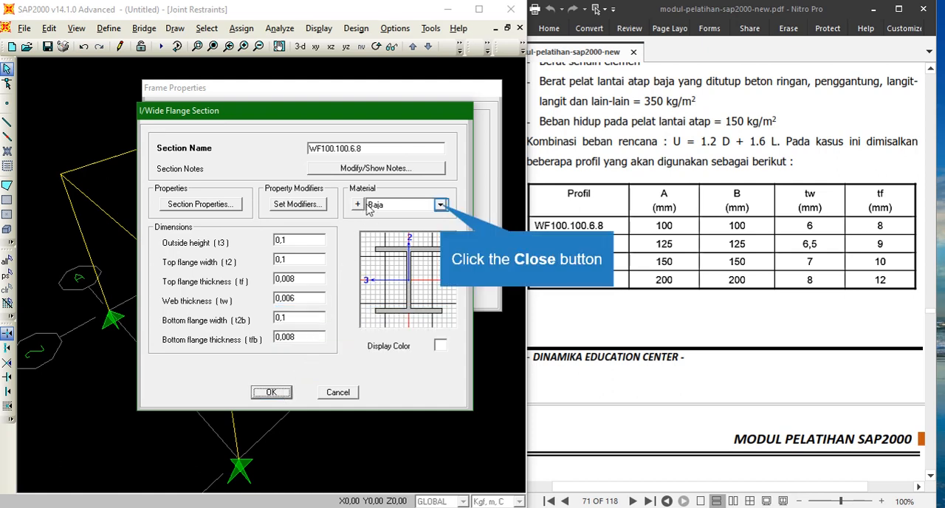
- Assign the Baja material to the WF100.100.6.8 section and confirm it
click(440, 205)
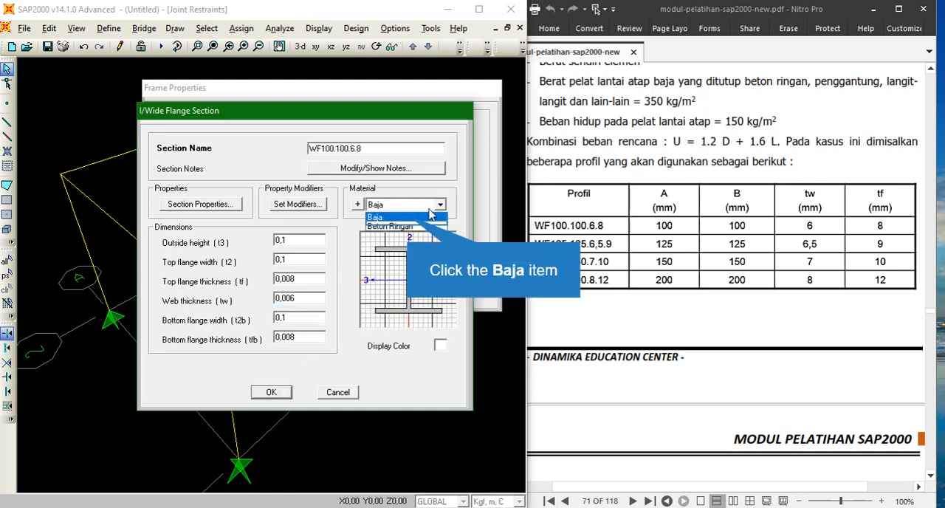
click(408, 218)
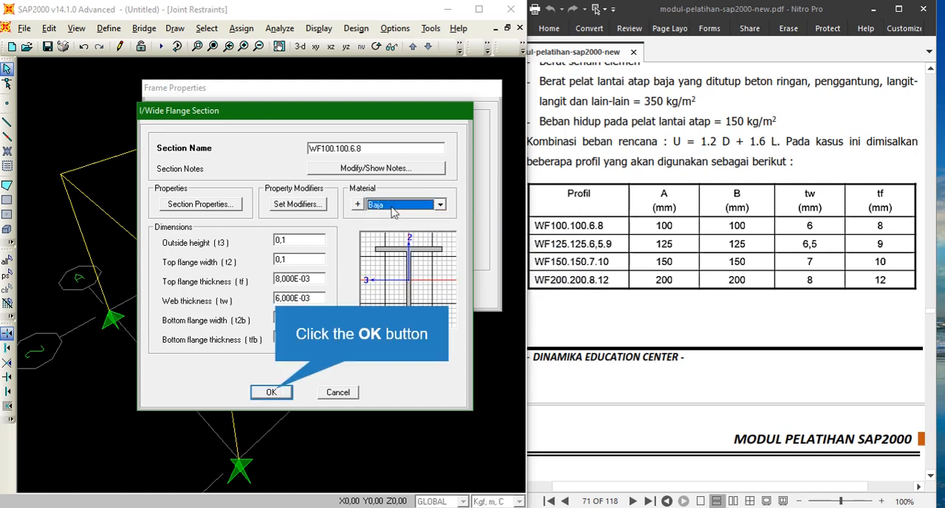
click(272, 392)
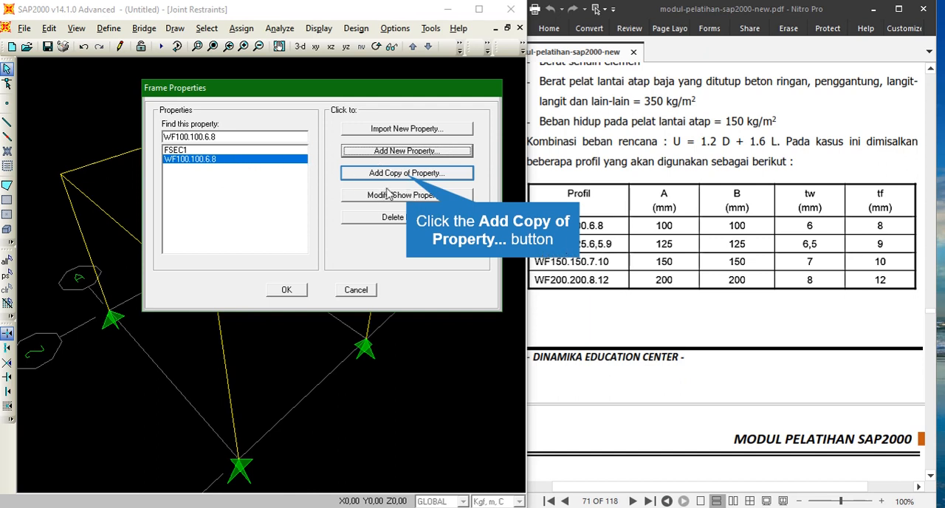
- Copy the WF100.100.6.8 section and rename the copy WF125.125.6,5.9
click(407, 175)
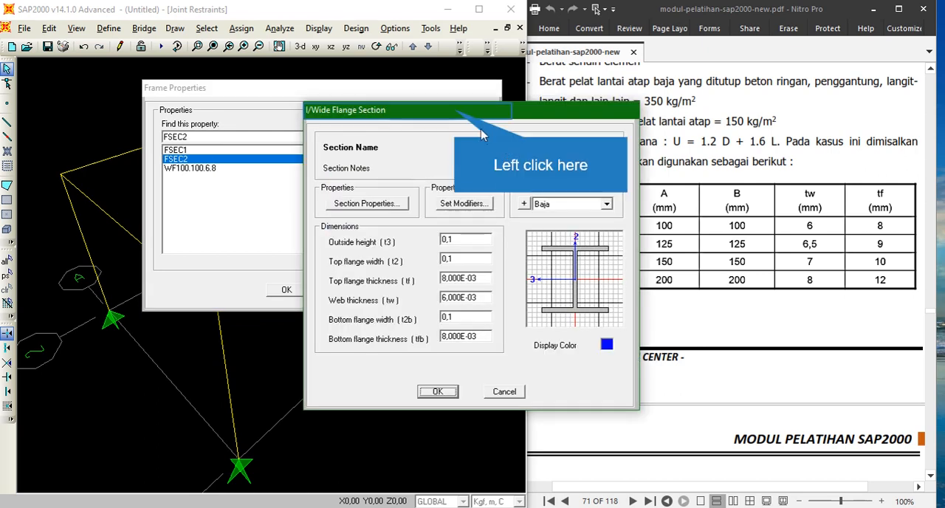
click(458, 113)
text(W)
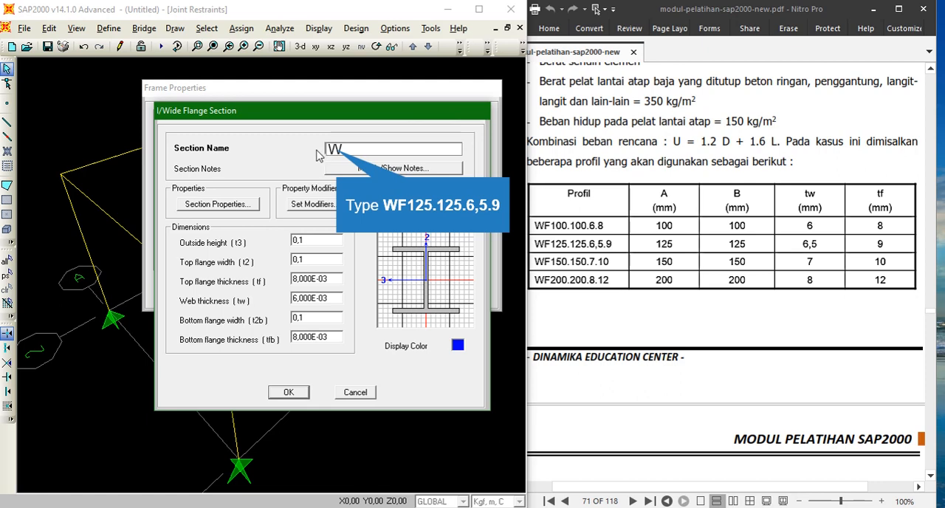
text(F125.125)
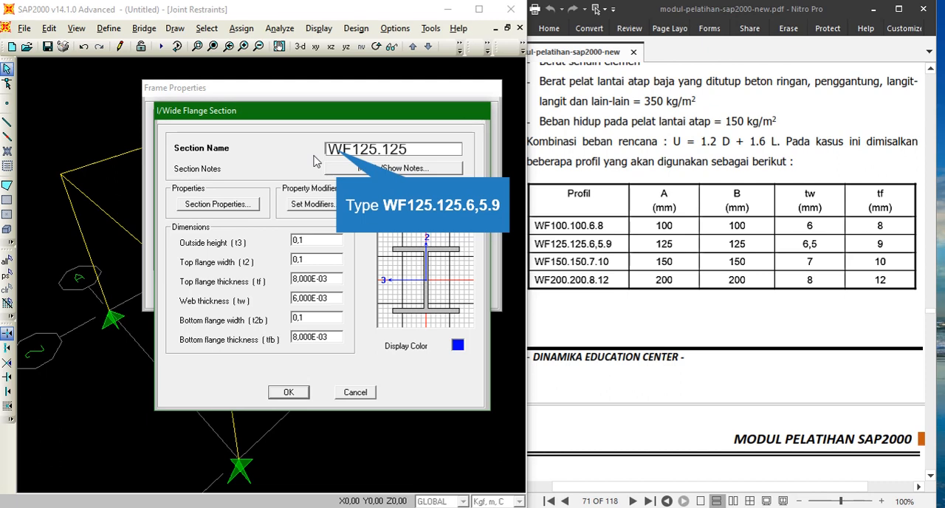
text(.6,5.9)
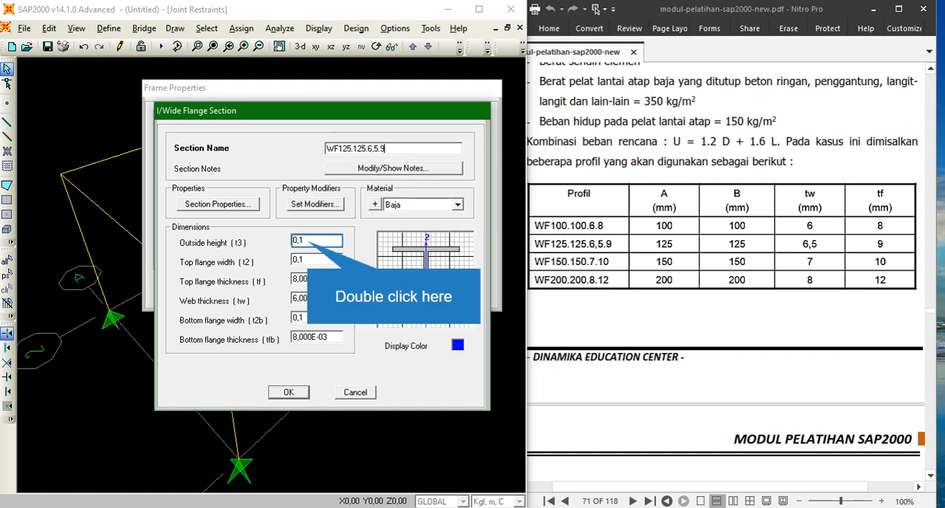
- Set the copy's outside height and top flange width to 0,125
double_click(309, 241)
click(308, 241)
text(25)
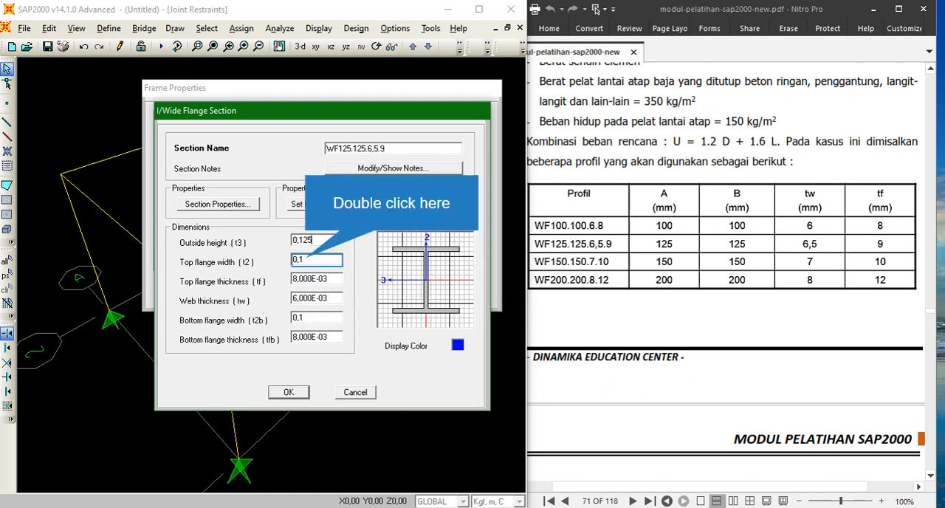
double_click(307, 259)
click(307, 259)
text(25)
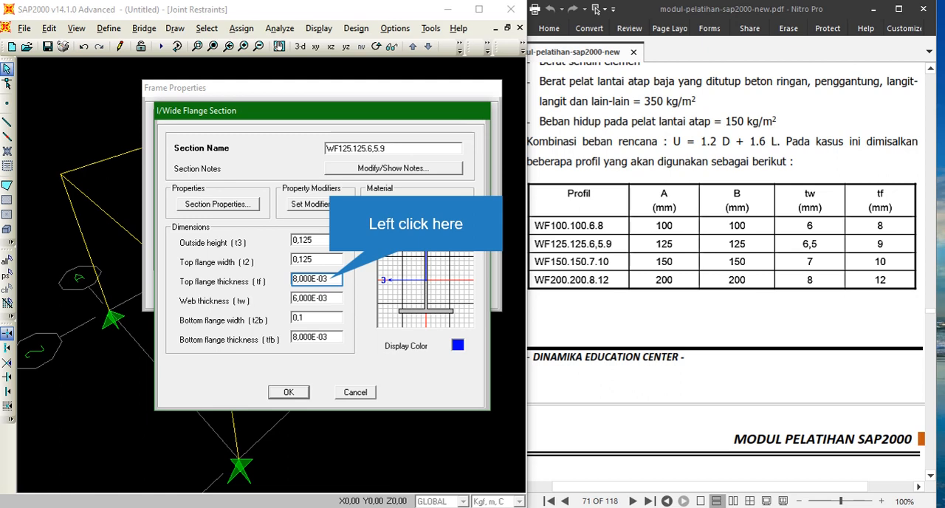
- Set the top flange thickness to 0,009 and web thickness to 0,0065
click(331, 279)
text(0)
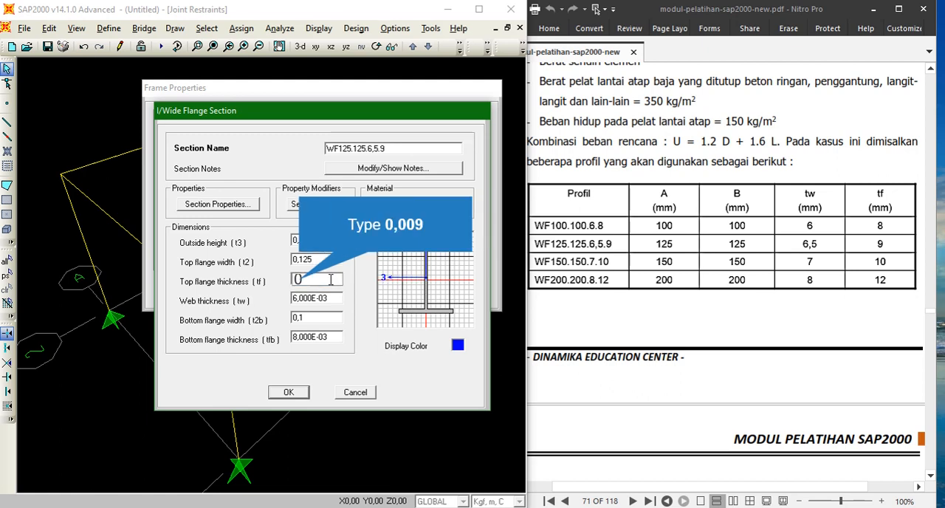
text(,009)
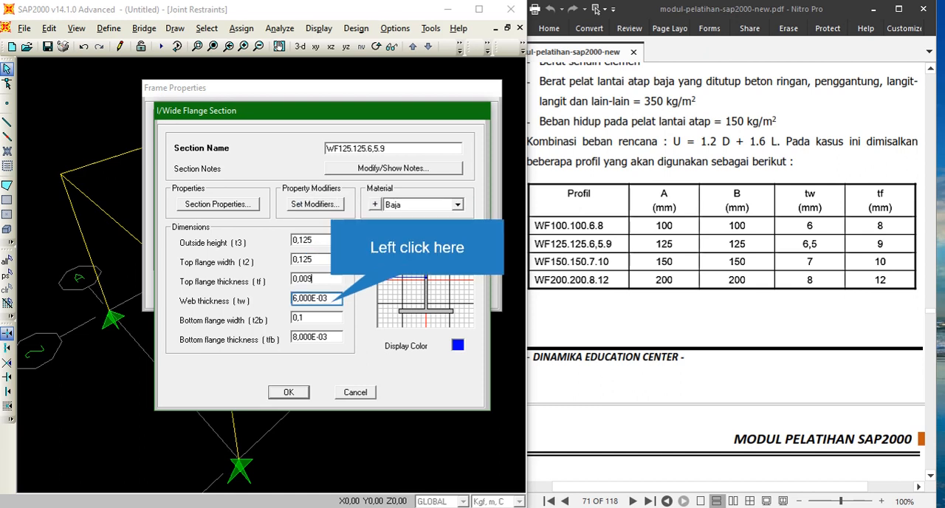
click(332, 301)
key(BackSpace)
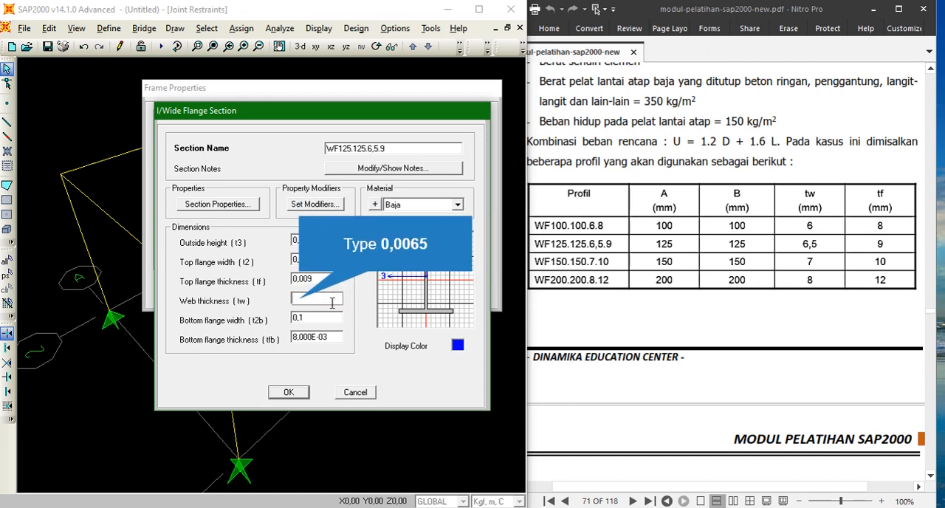
text(0,0065)
key(Tab)
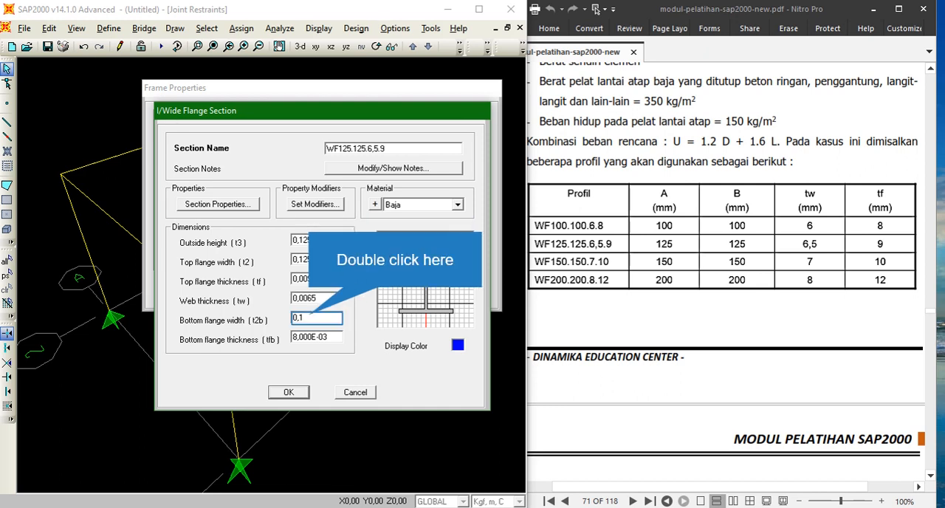
- Set the bottom flange width to 0,125 and bottom flange thickness to 0,009, then confirm the WF125.125.6,5.9 section
double_click(308, 317)
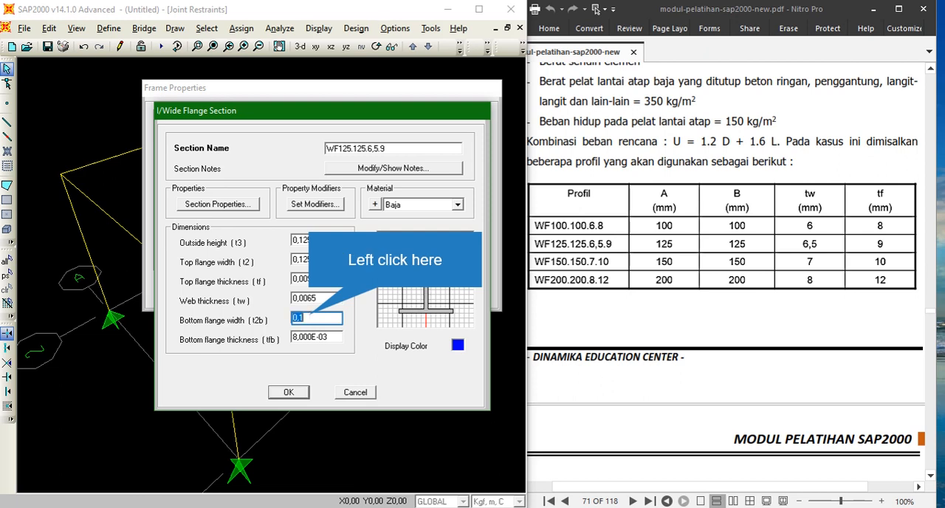
click(309, 317)
text(25)
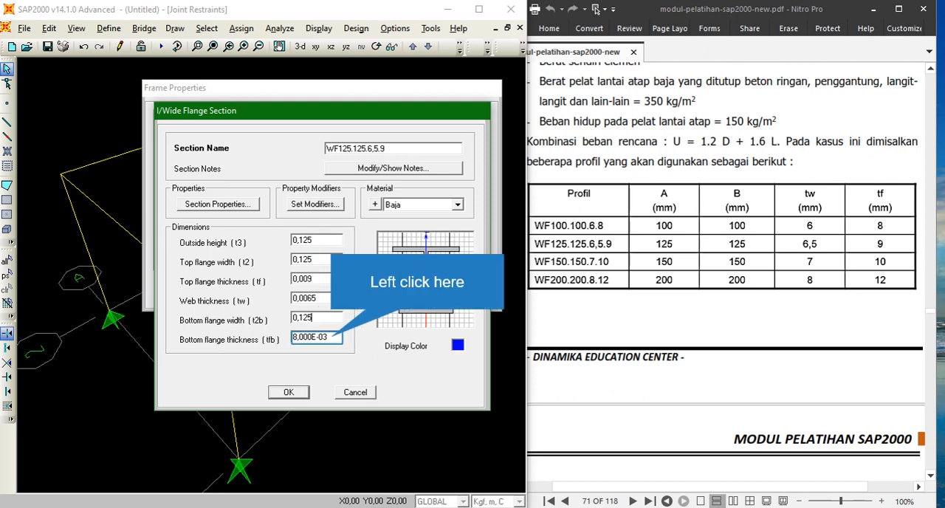
click(333, 338)
text(0)
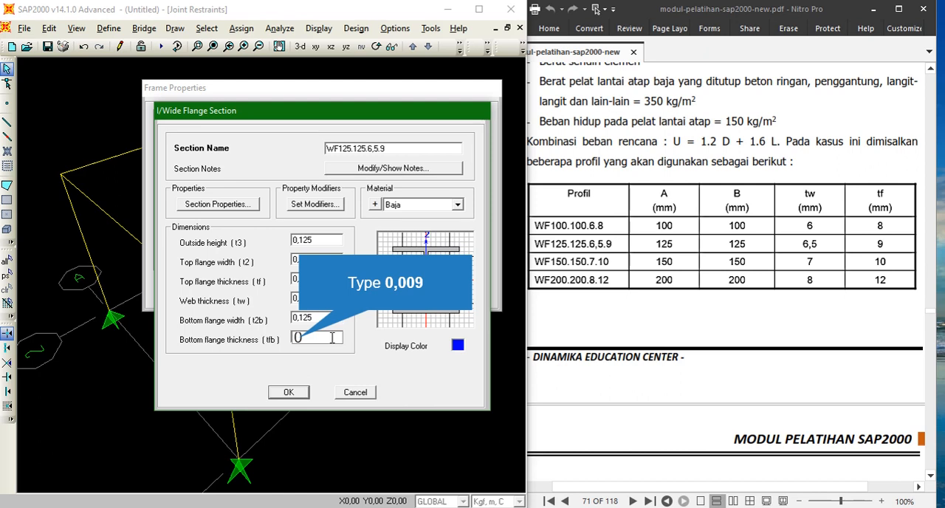
text(,009)
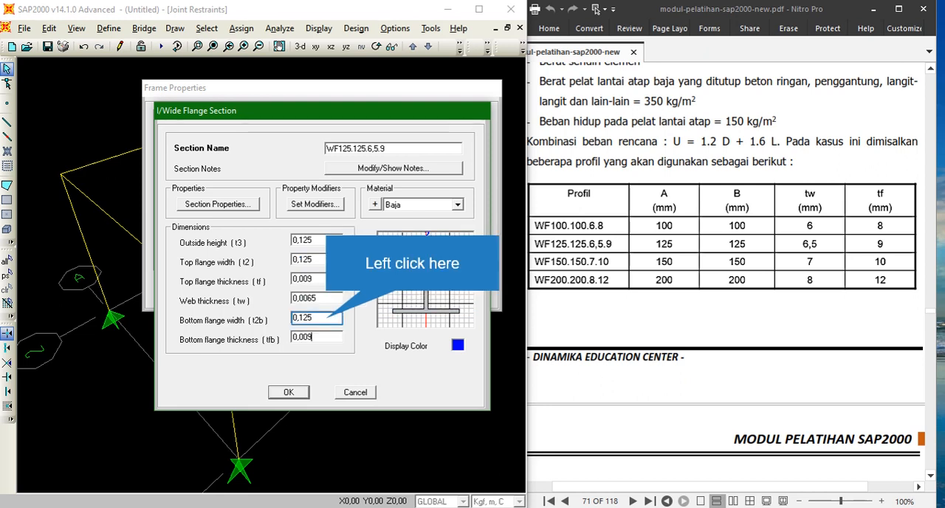
click(336, 318)
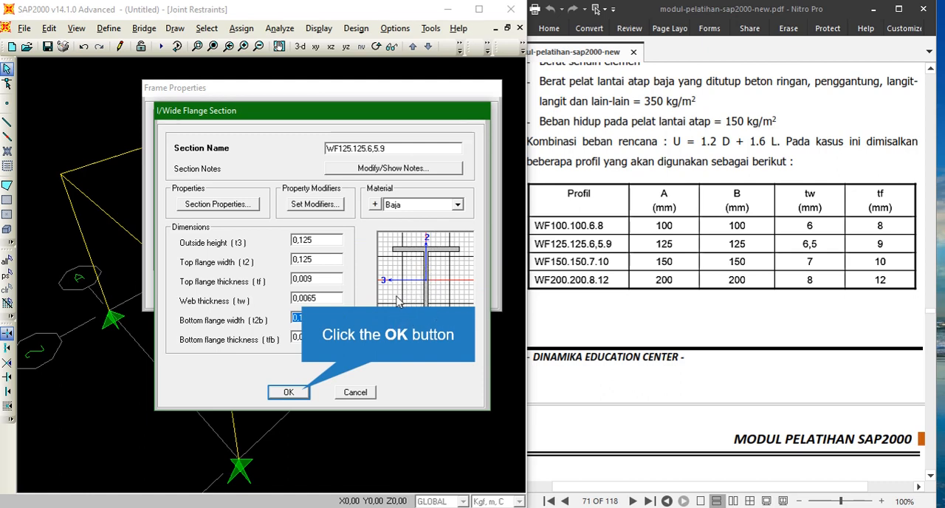
click(303, 392)
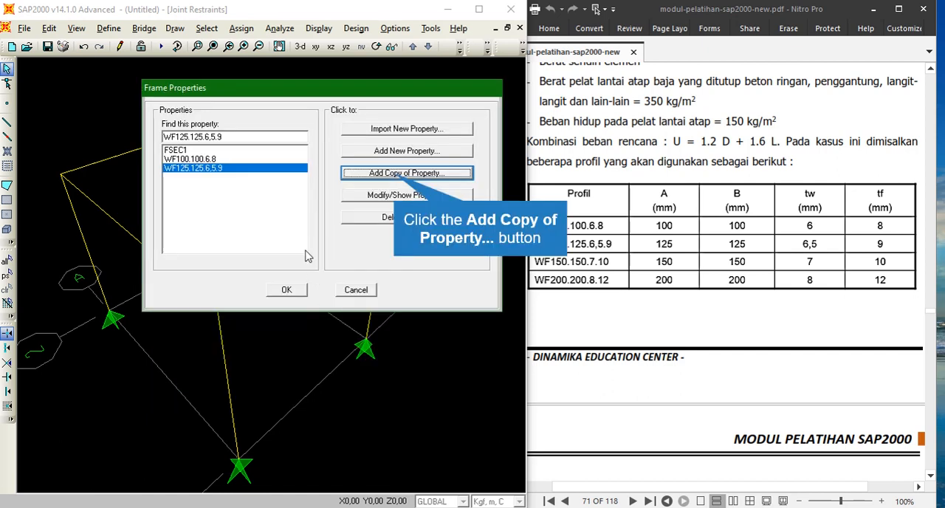
- Copy the WF125.125.6,5.9 section and rename the copy WF.150.150.7.10
click(396, 177)
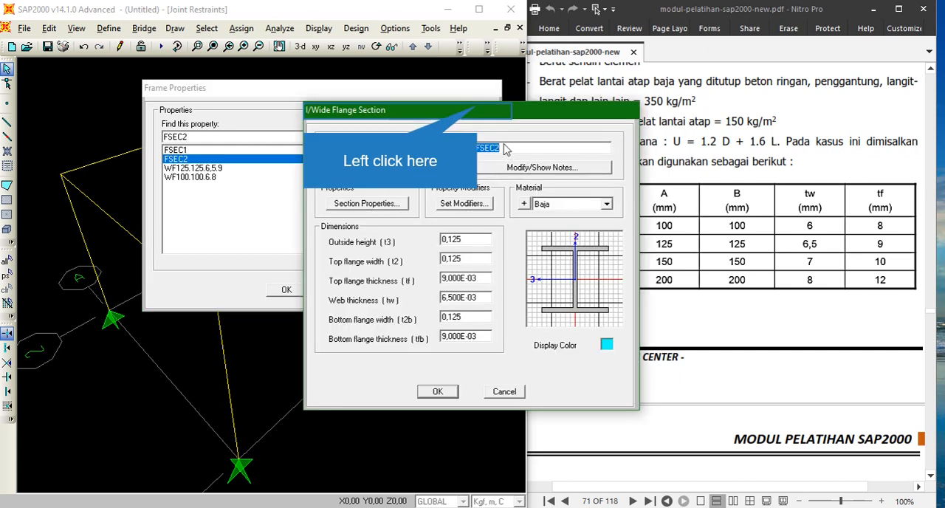
drag(481, 111, 340, 108)
text(W)
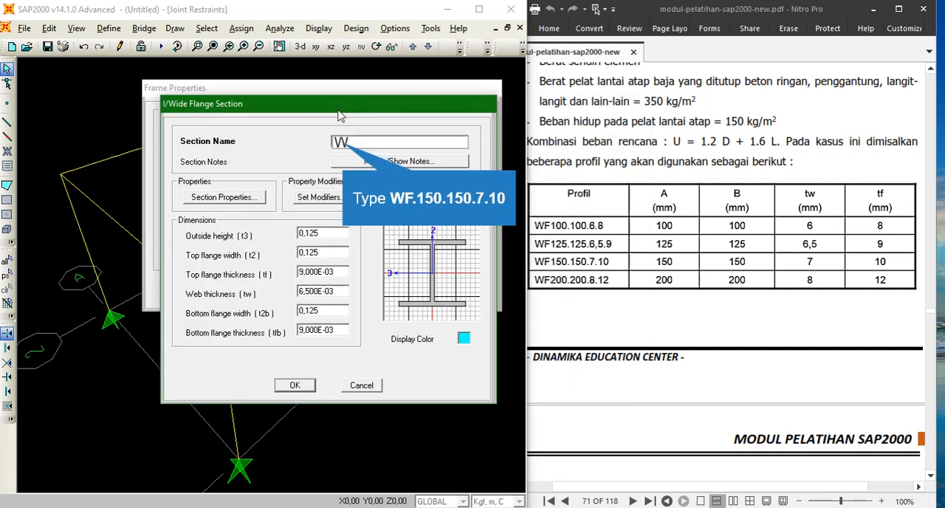
text(F.150)
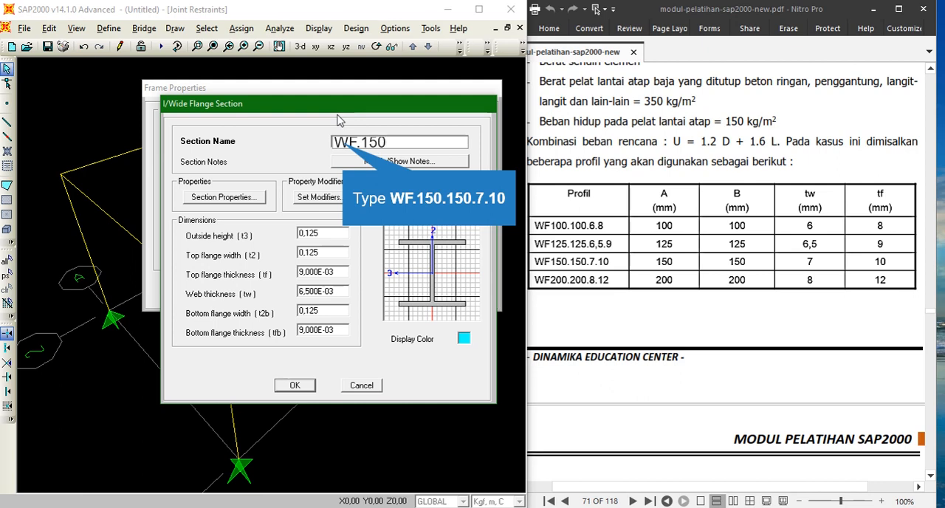
text(.150.7.10)
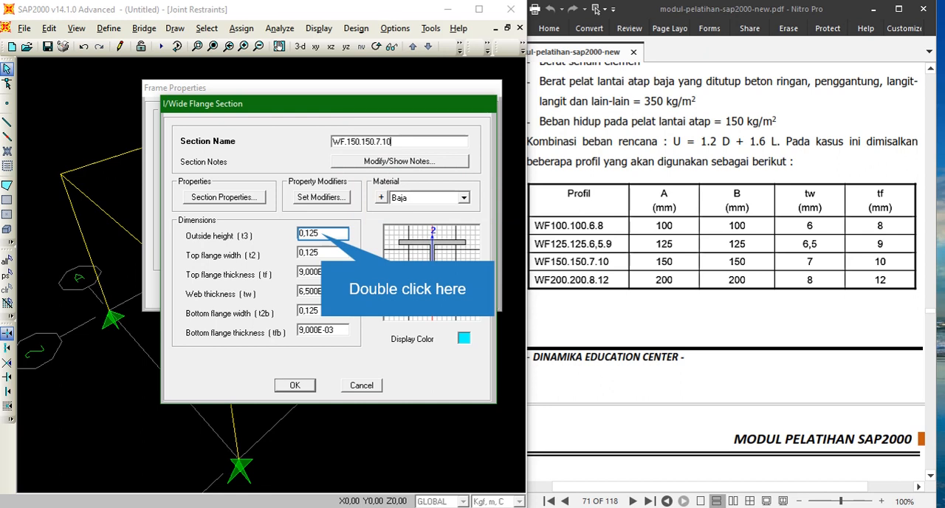
- Set the copy's outside height and top flange width to 0,150
double_click(322, 233)
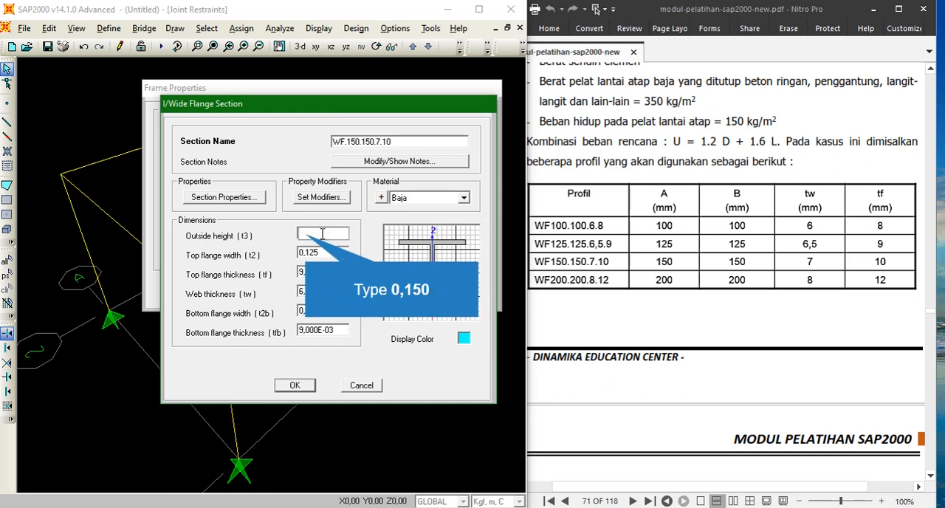
text(0,150)
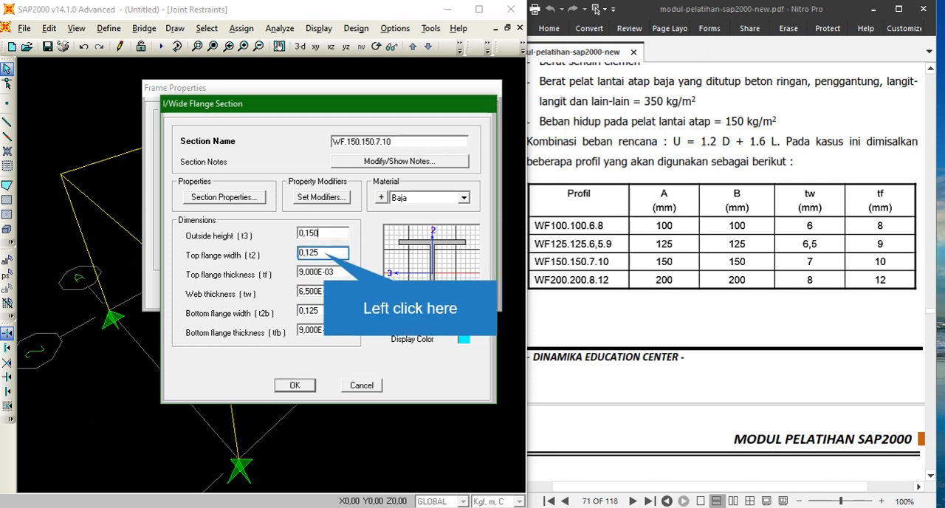
double_click(324, 253)
text(0,150)
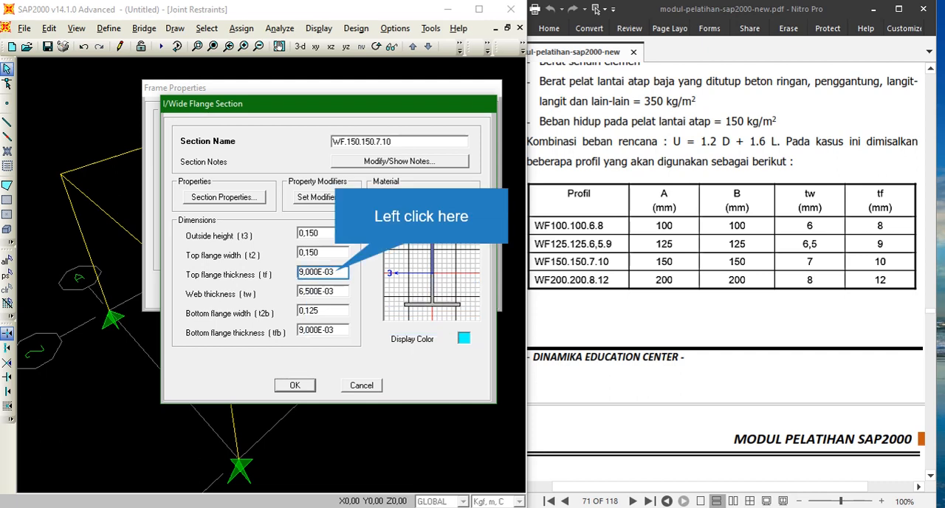
- Set the top flange thickness to 0,01 and the web thickness to 0,007
double_click(333, 271)
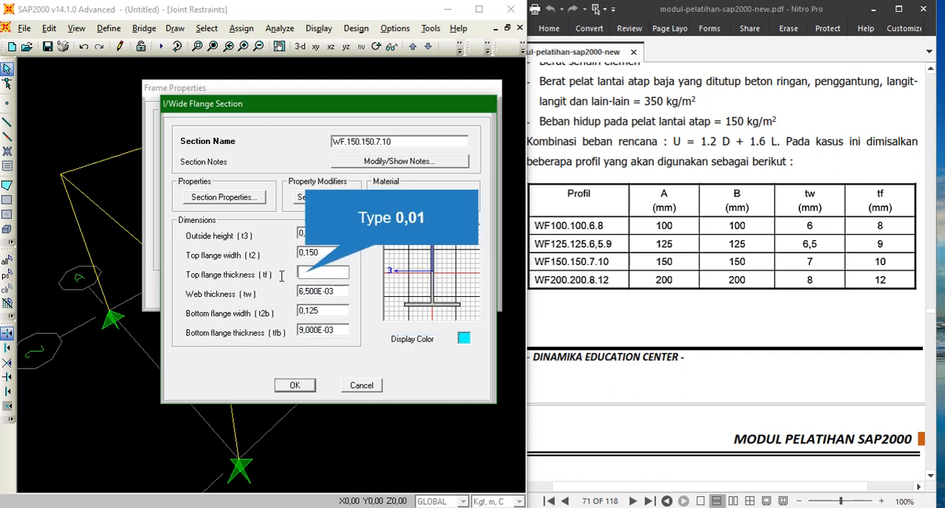
text(0,01)
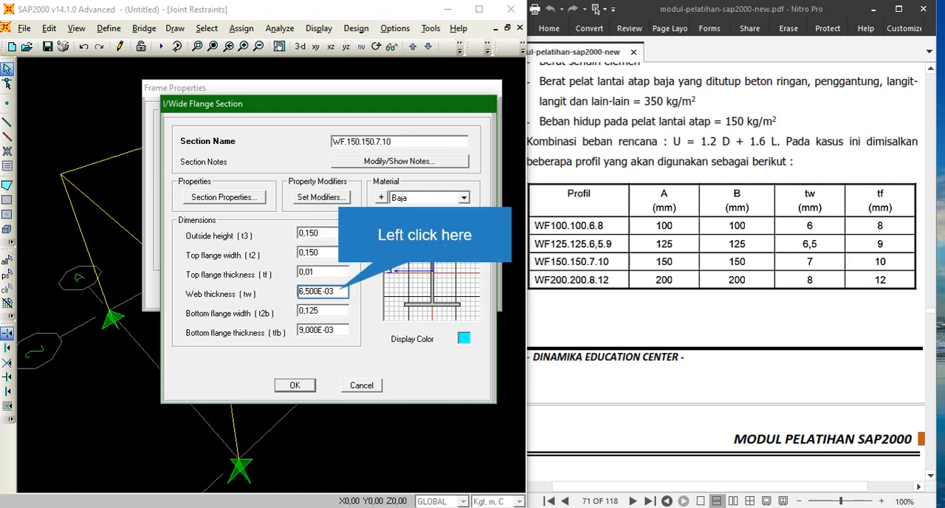
click(340, 291)
key(BackSpace)
key(BackSpace)
key(BackSpace)
key(BackSpace)
key(BackSpace)
key(BackSpace)
key(BackSpace)
key(BackSpace)
key(BackSpace)
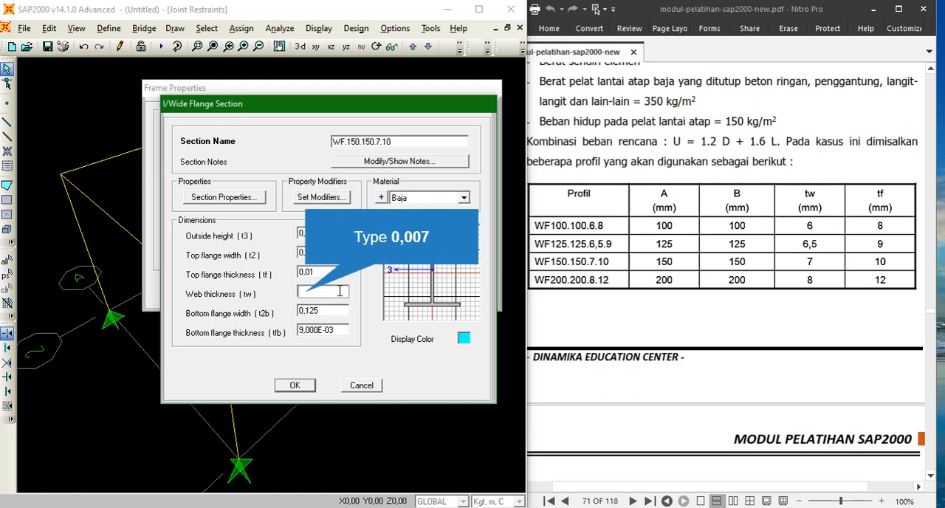
text(0,007)
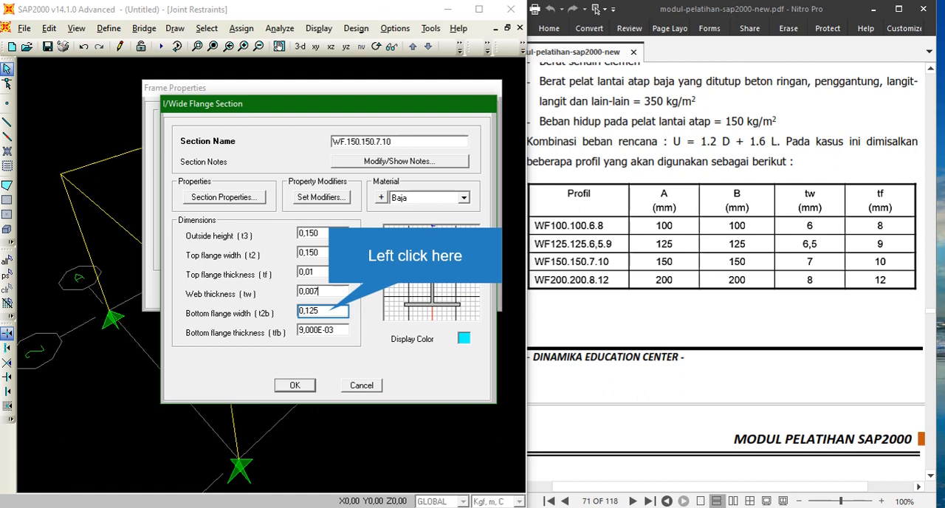
- Set the bottom flange width to 0,150 and bottom flange thickness to 0,01, then confirm the section
click(330, 311)
text(0)
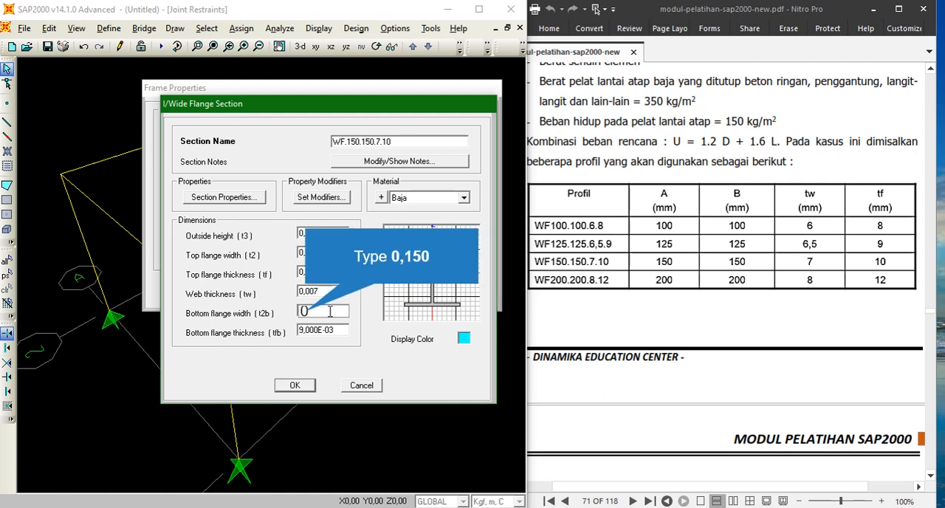
text(,150)
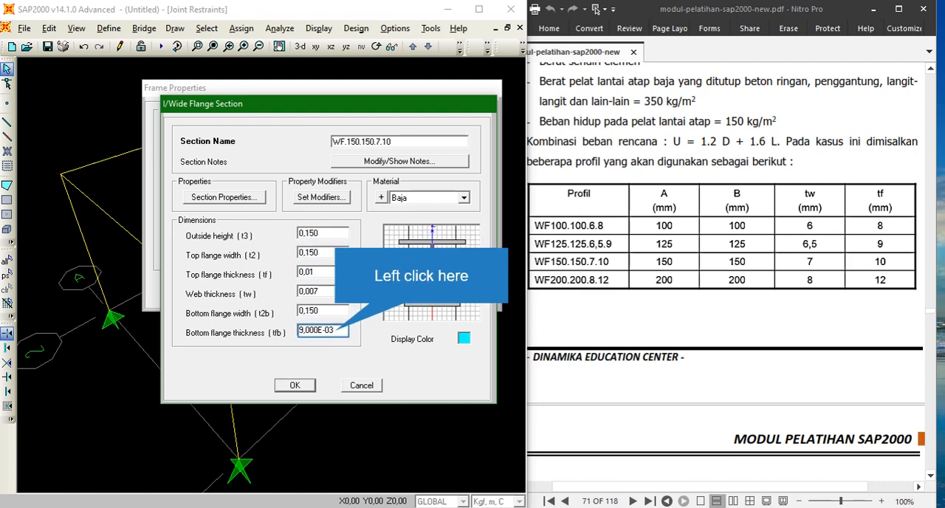
double_click(336, 330)
key(BackSpace)
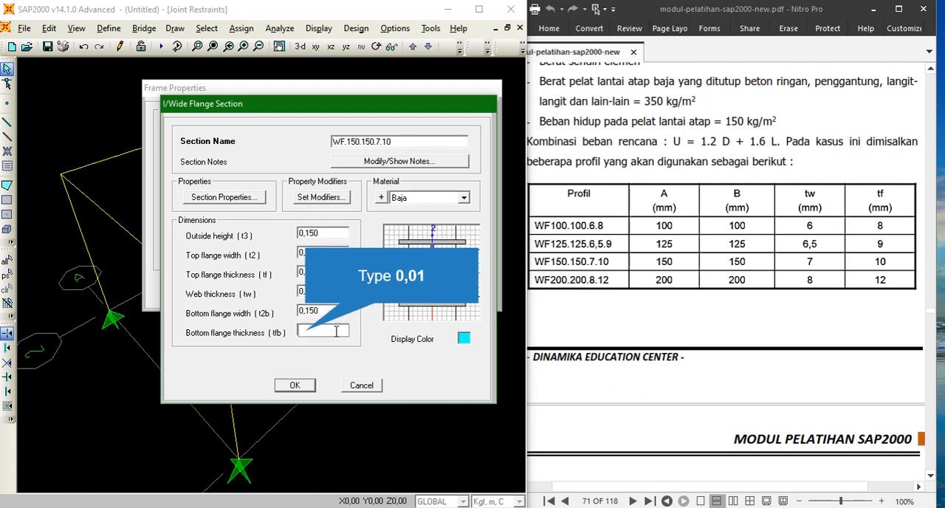
text(0,01)
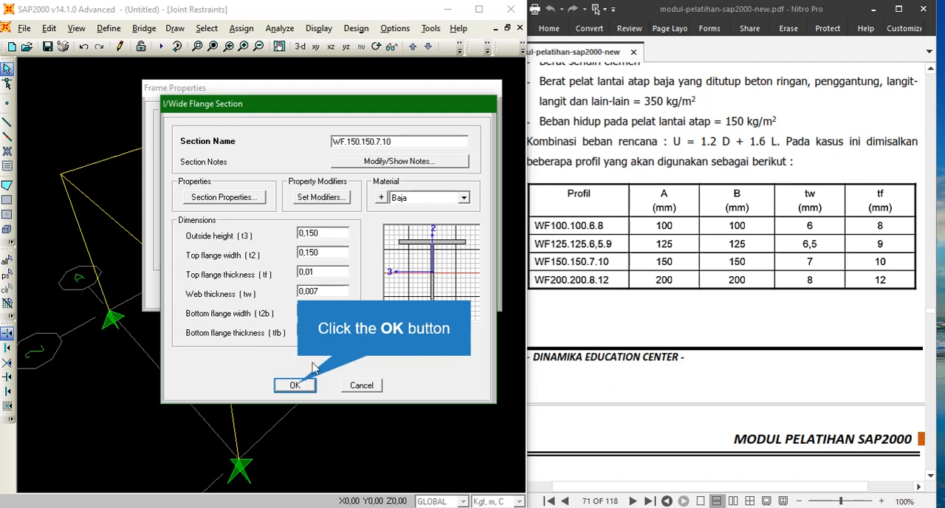
click(299, 383)
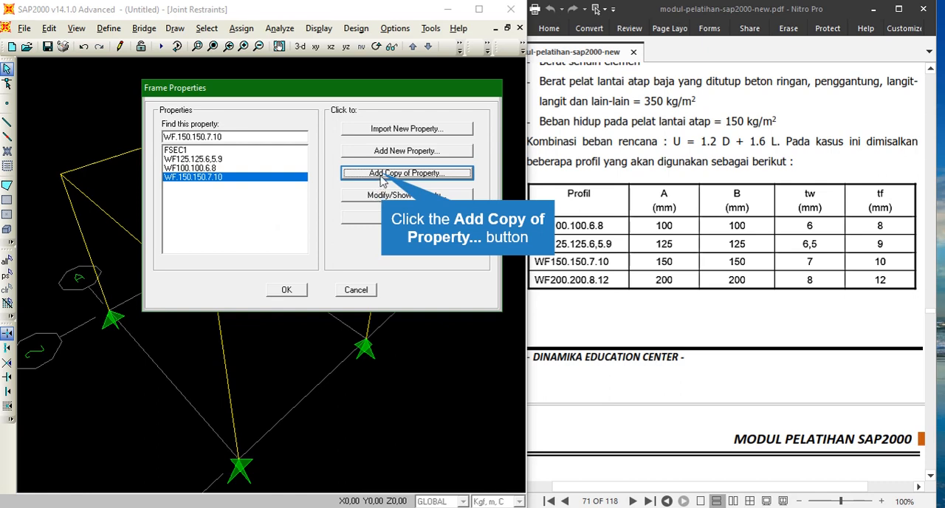
- Copy the WF.150.150.7.10 section and rename the copy WF200.200.8.12
click(383, 180)
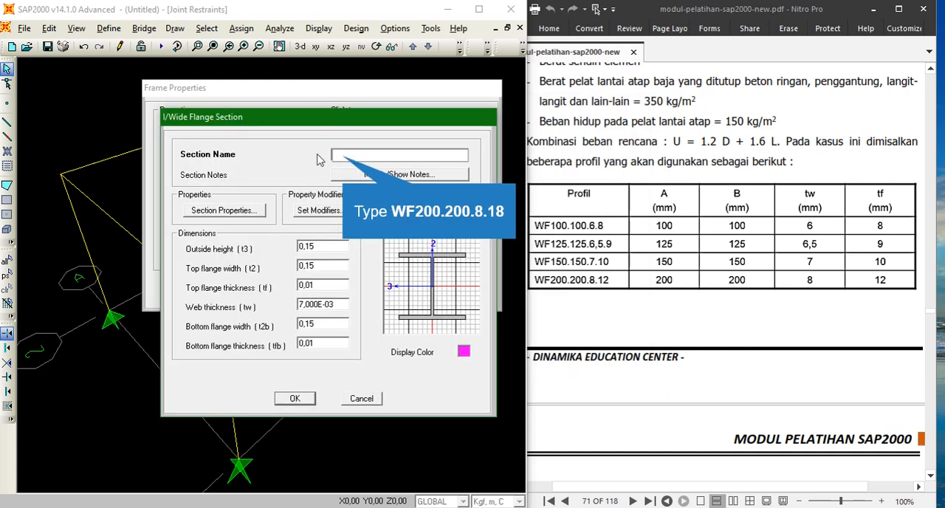
text(WF200)
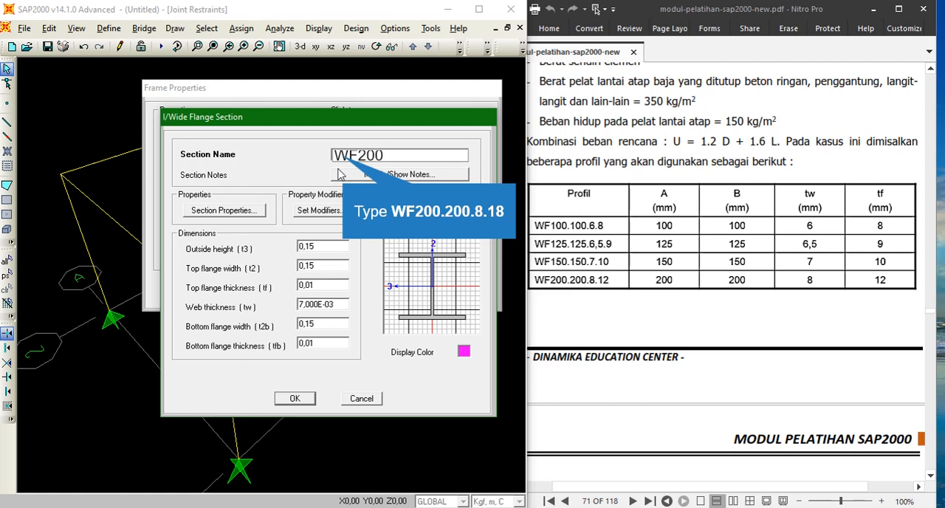
text(.200.8.18)
key(BackSpace)
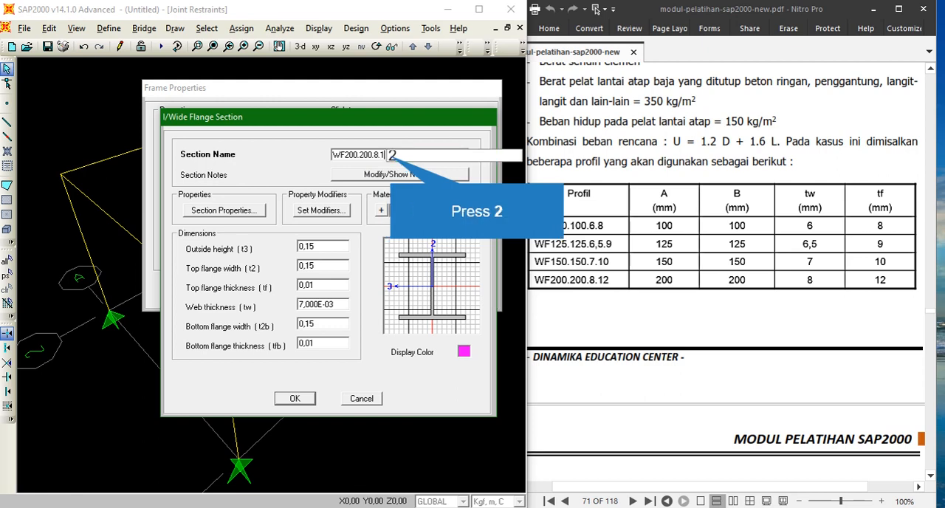
text(2)
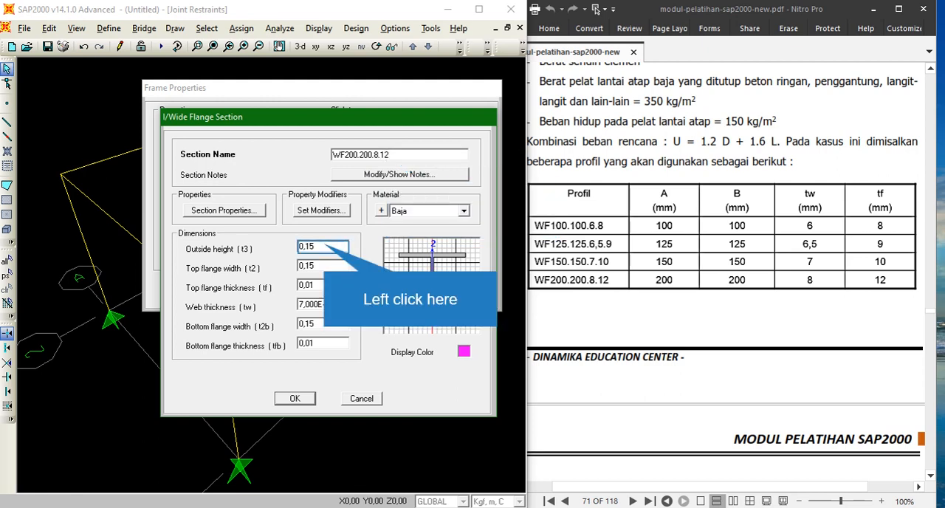
- Set the copy's outside height to 0,200 and top flange width to 0,2
click(325, 245)
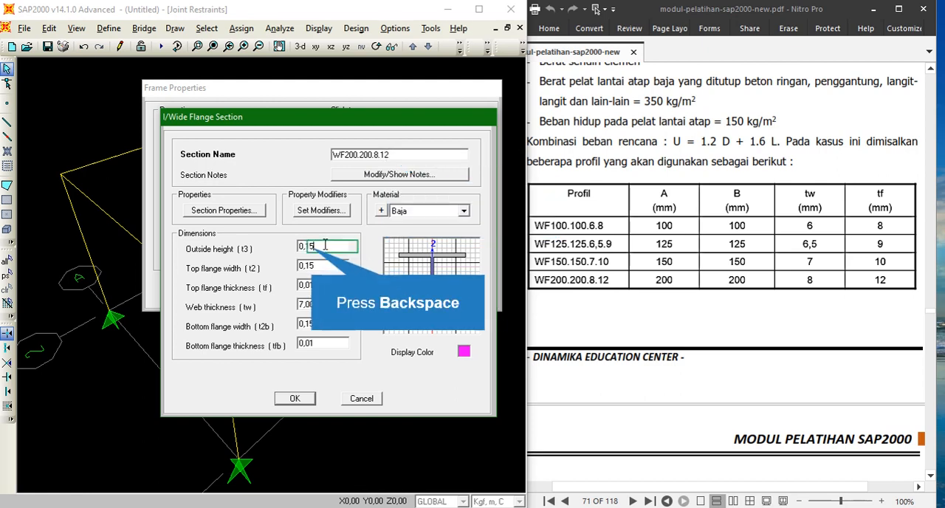
key(BackSpace)
key(BackSpace)
text(200)
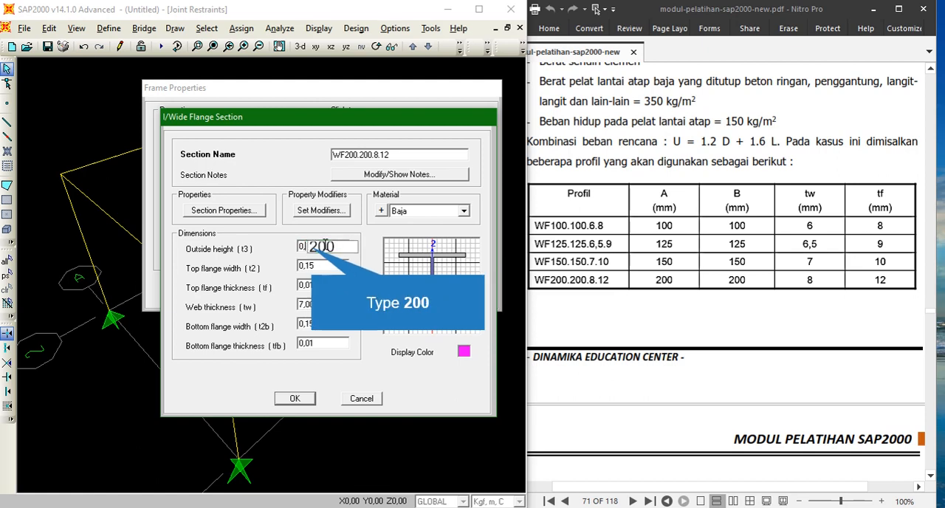
key(Tab)
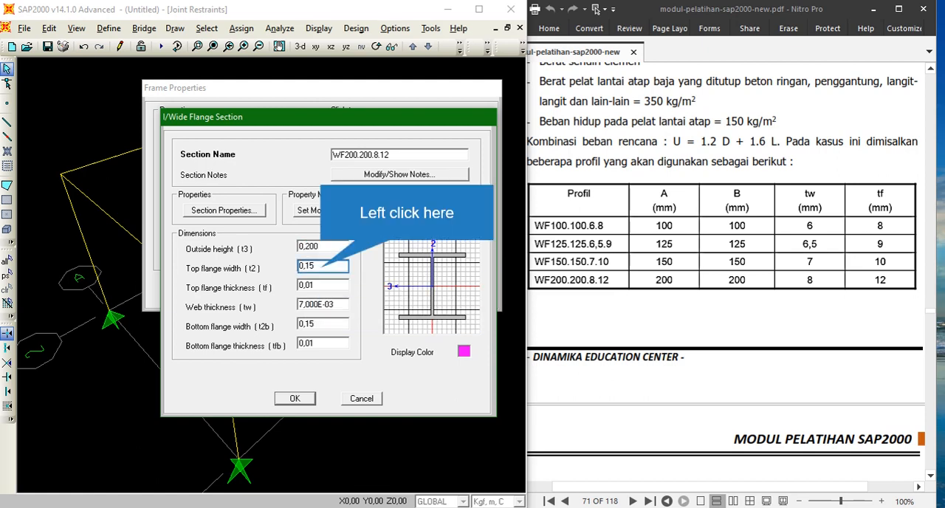
click(322, 268)
key(BackSpace)
key(BackSpace)
key(BackSpace)
key(BackSpace)
text(0,)
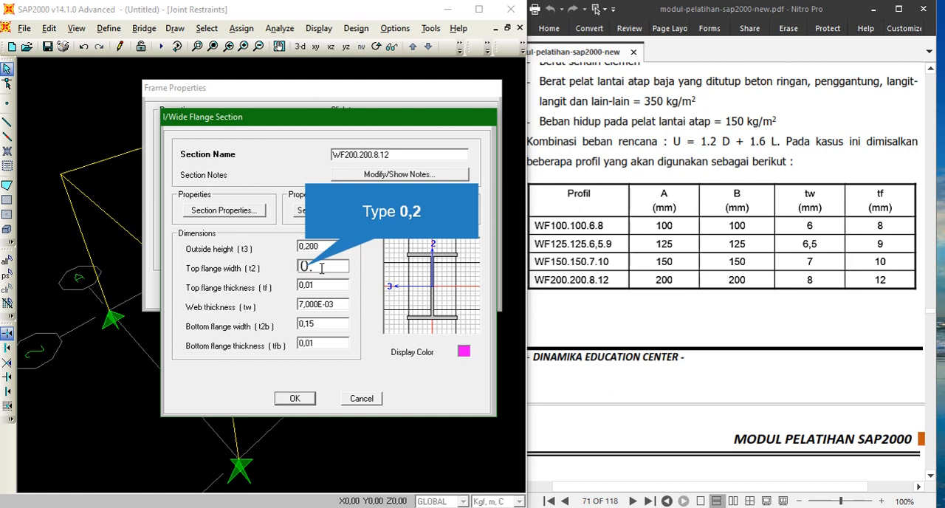
text(2)
key(Tab)
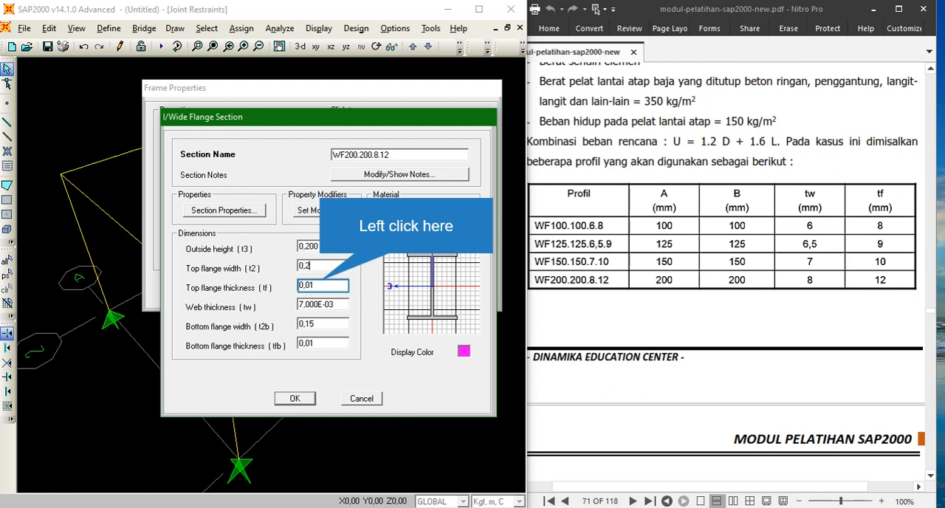
- Set the top flange thickness to 0,012 and the web thickness to 0,008
click(321, 285)
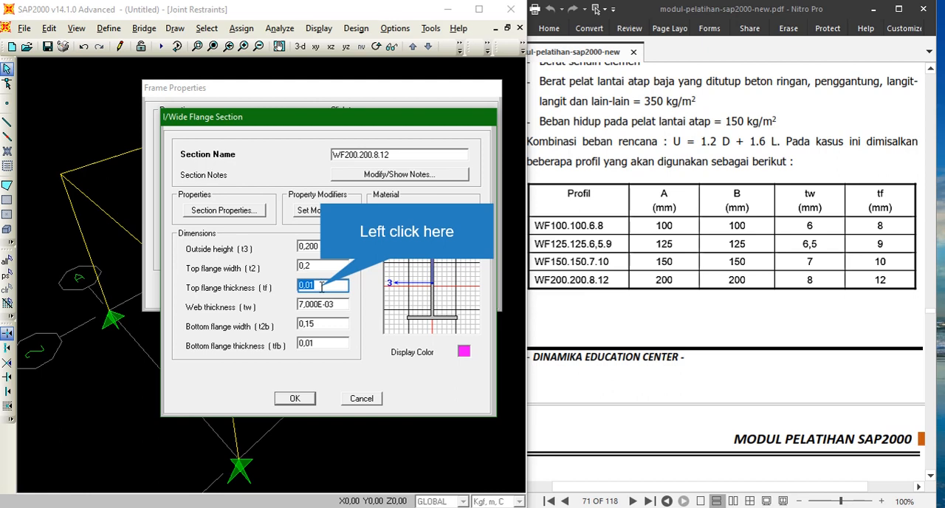
click(322, 285)
text(2)
key(Tab)
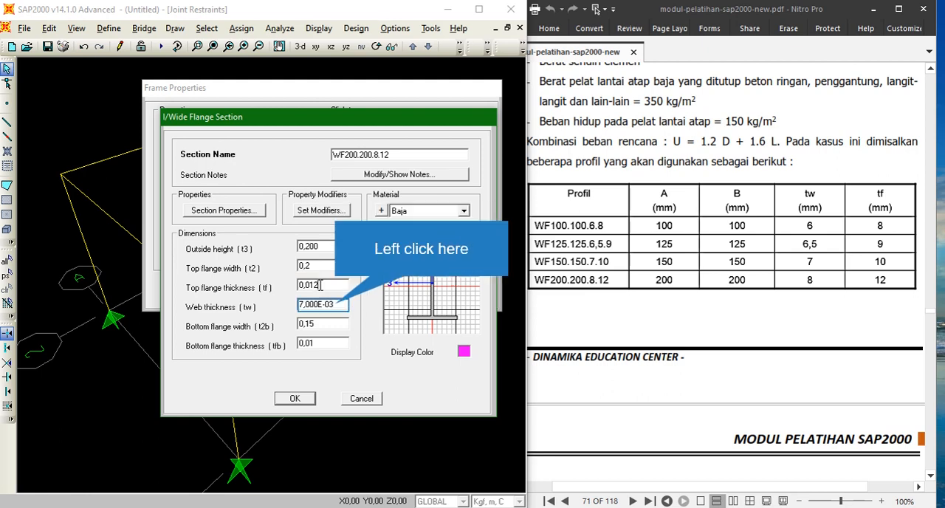
click(336, 304)
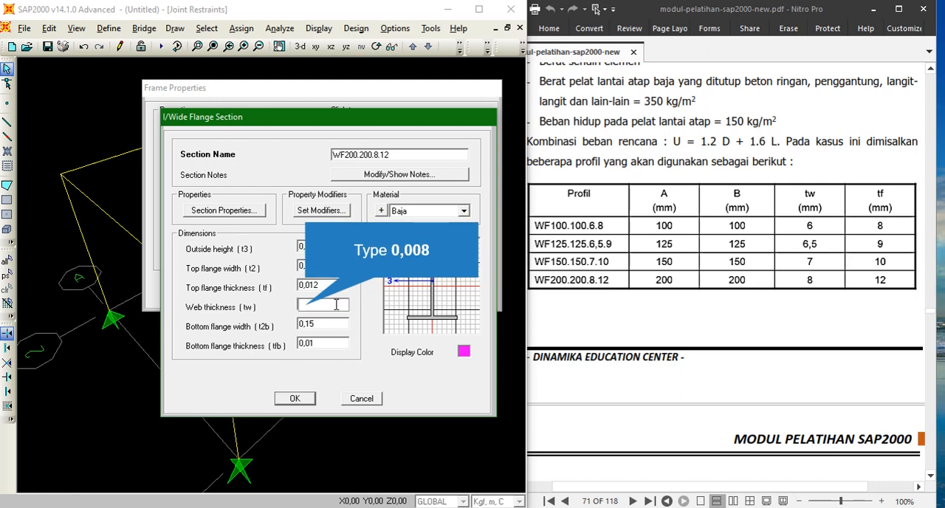
text(0,008)
- Set the bottom flange width to 0,2 and bottom flange thickness to 0,012, then confirm and close the frame properties
click(331, 324)
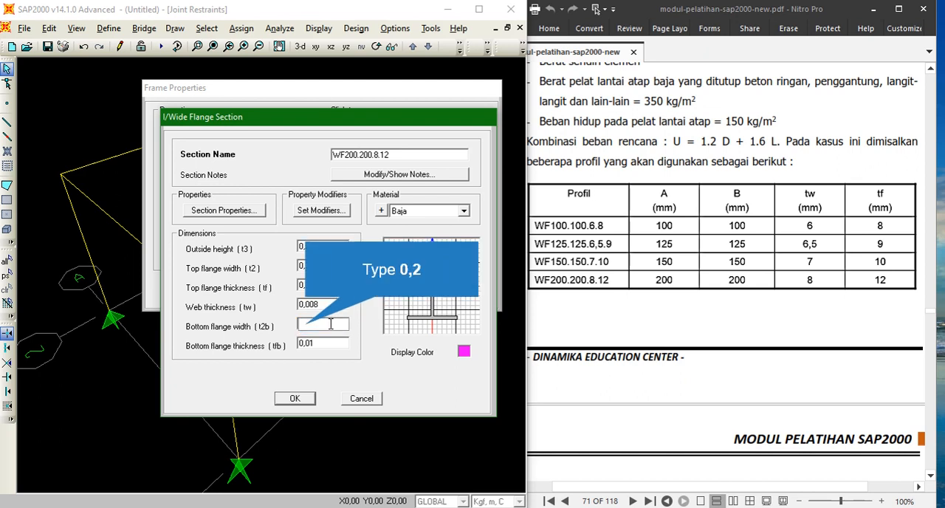
text(0,2)
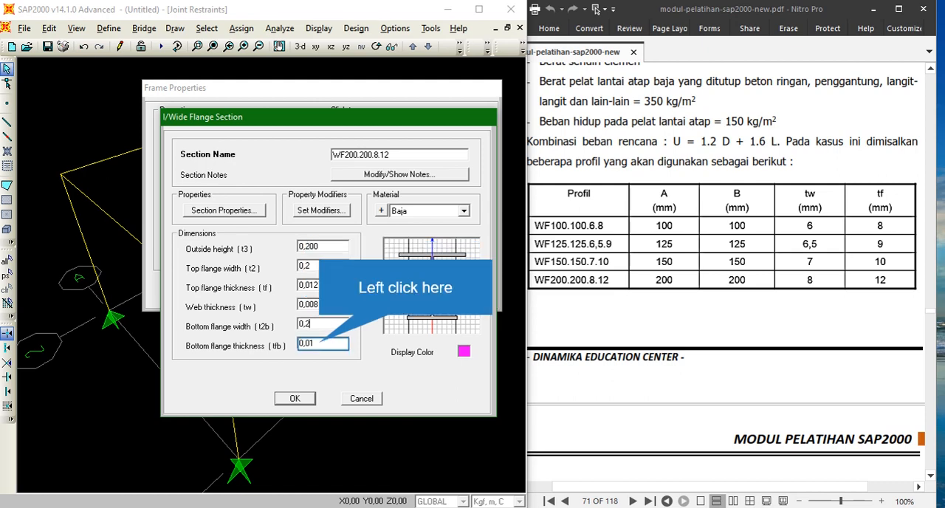
click(319, 345)
text(0)
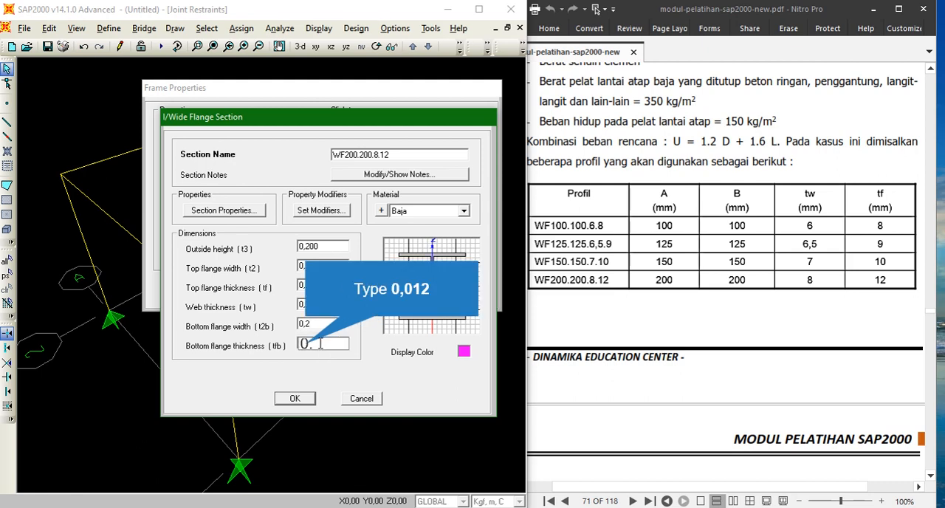
text(,012)
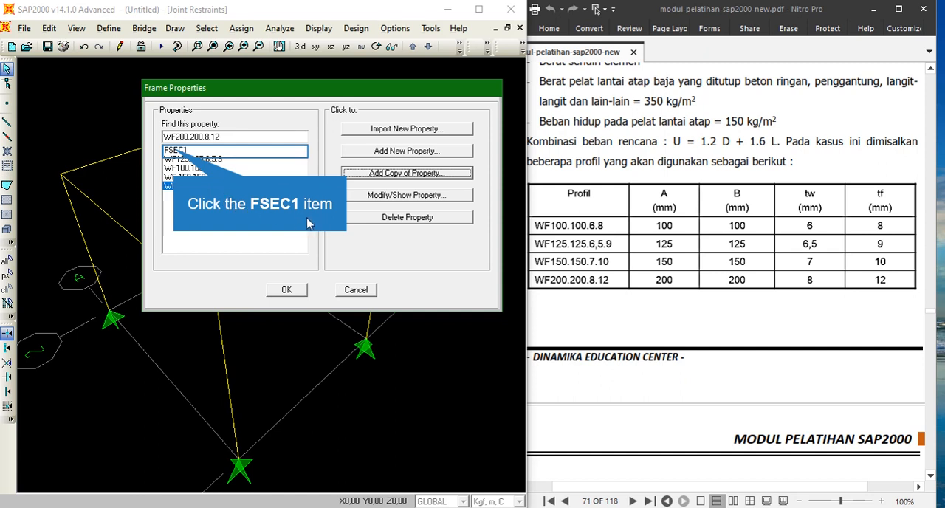
click(175, 151)
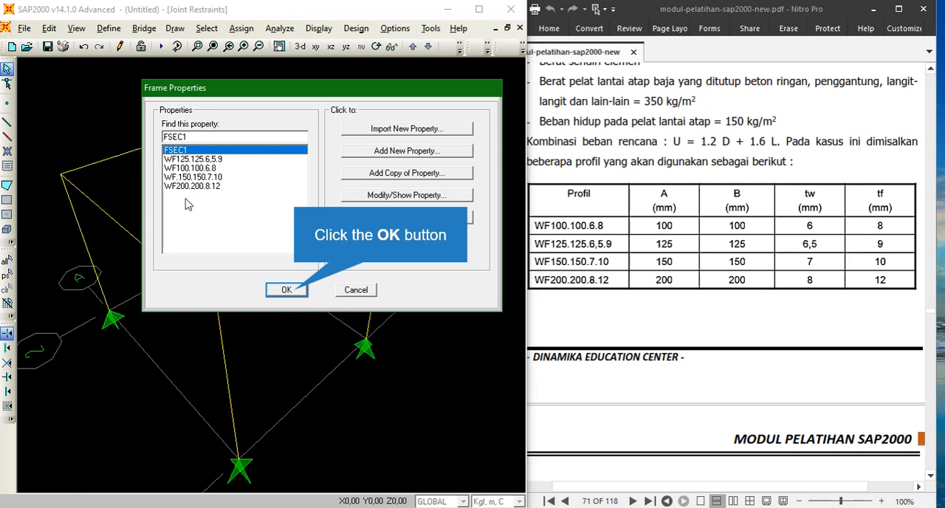
click(288, 290)
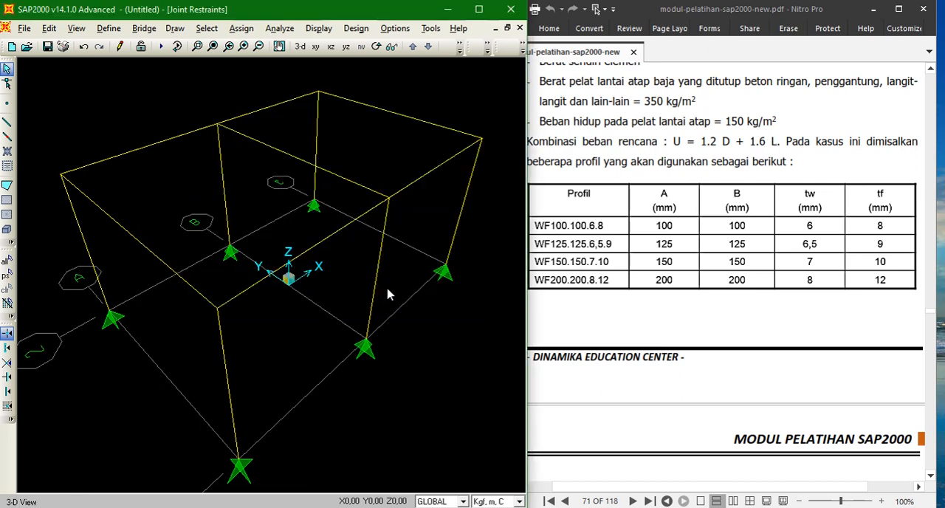
- Select all frames and joints of the space frame with a selection window
scroll(591, 198, up, 3)
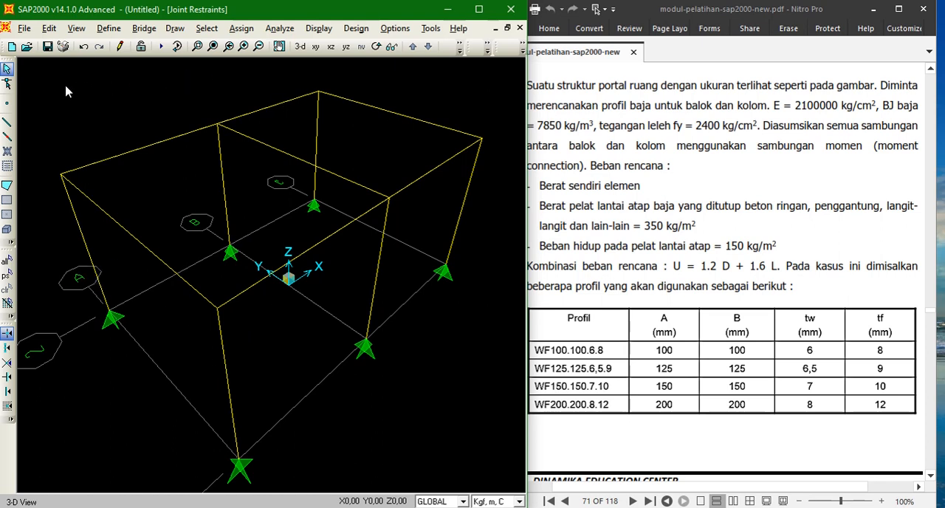
click(107, 30)
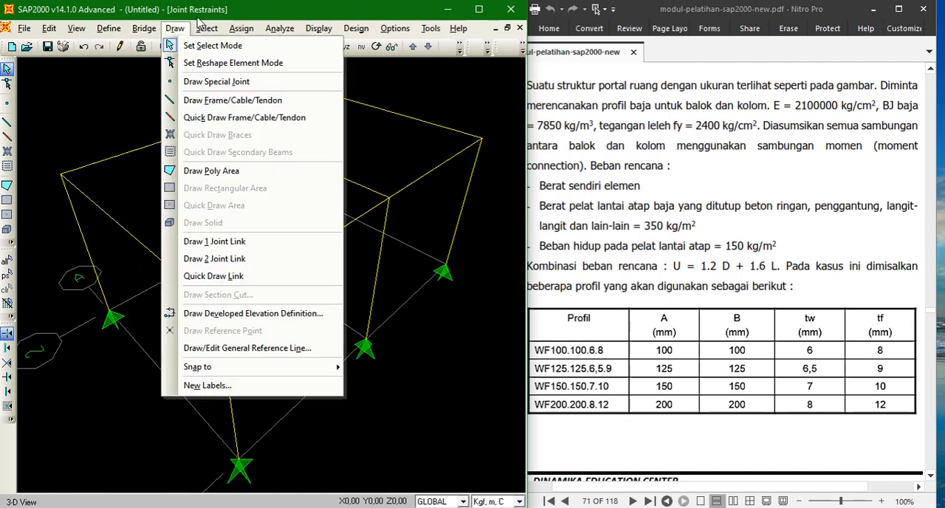
mouse_move(238, 32)
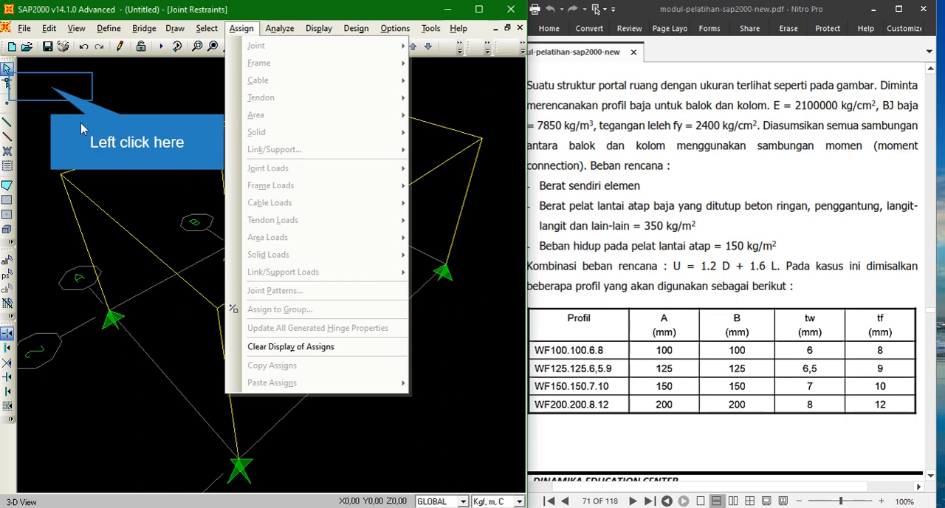
click(52, 88)
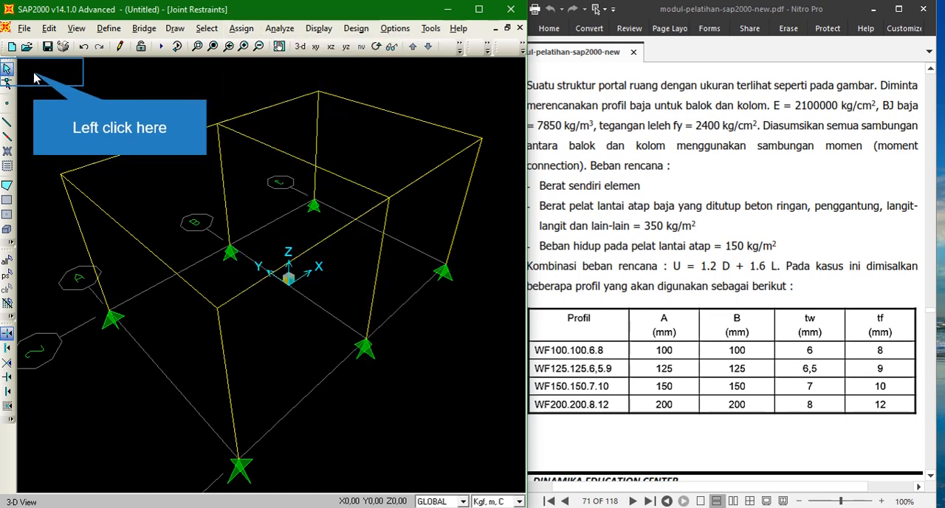
click(34, 73)
drag(410, 120, 507, 489)
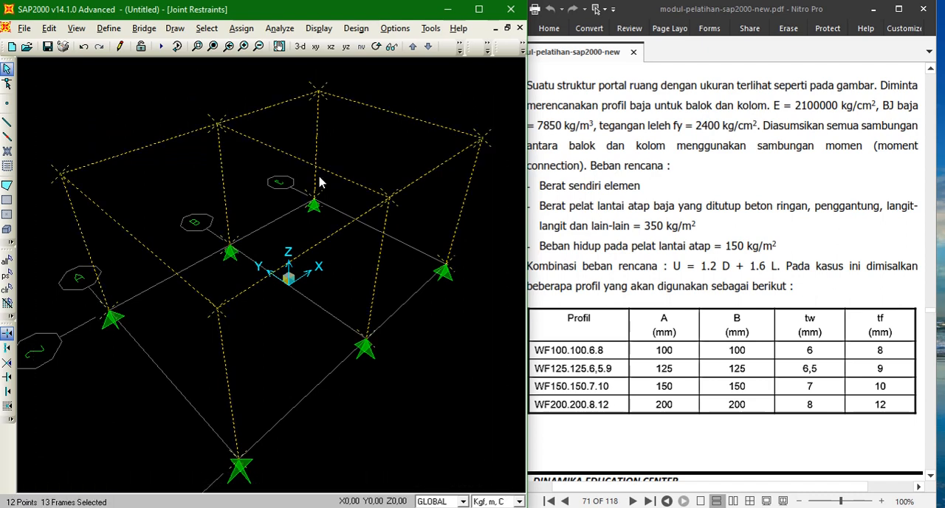